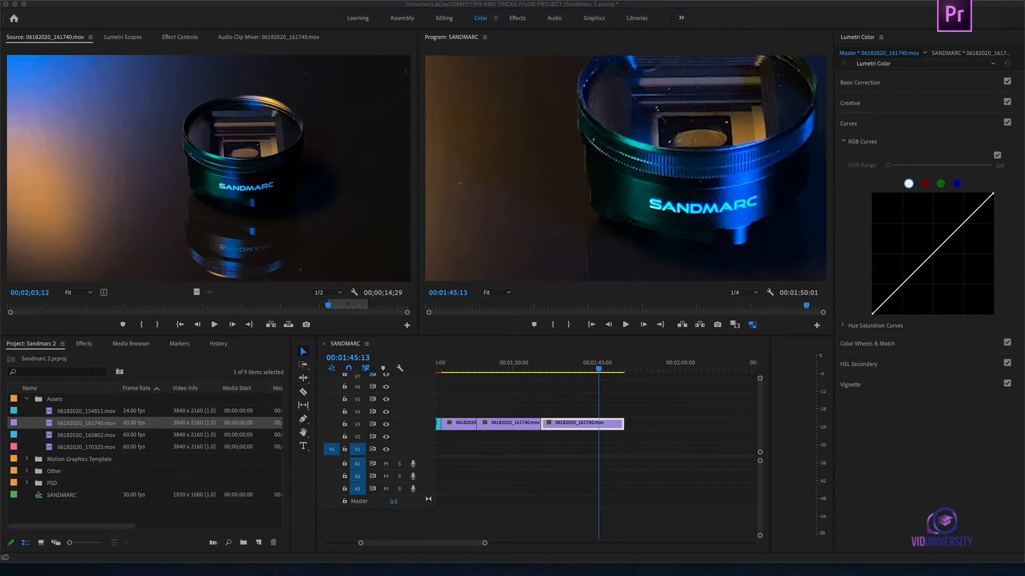
Show the effect controls for the last 06182020_161740.mov clip in the SANDMARC sequence
click(188, 40)
click(187, 39)
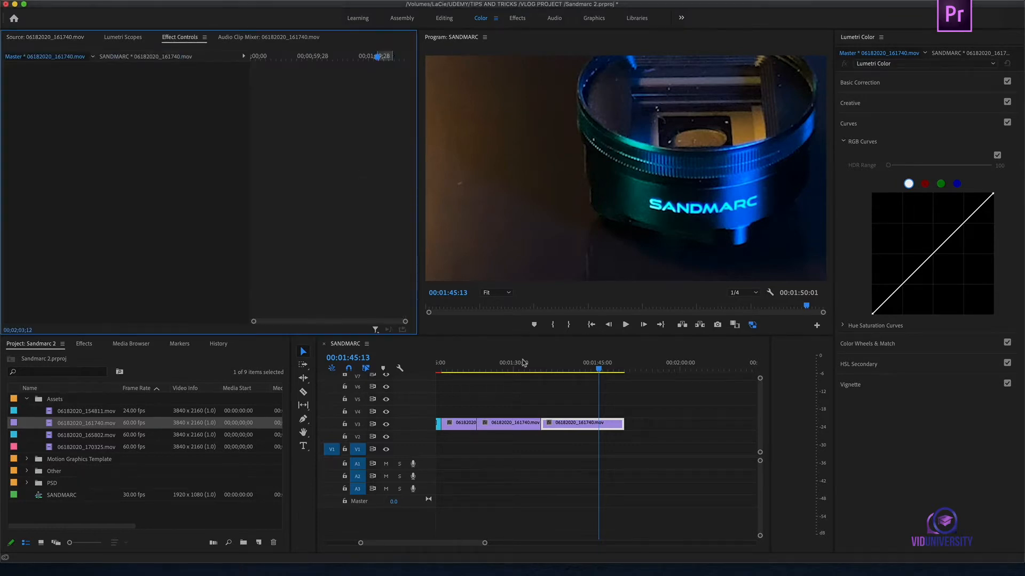
click(574, 427)
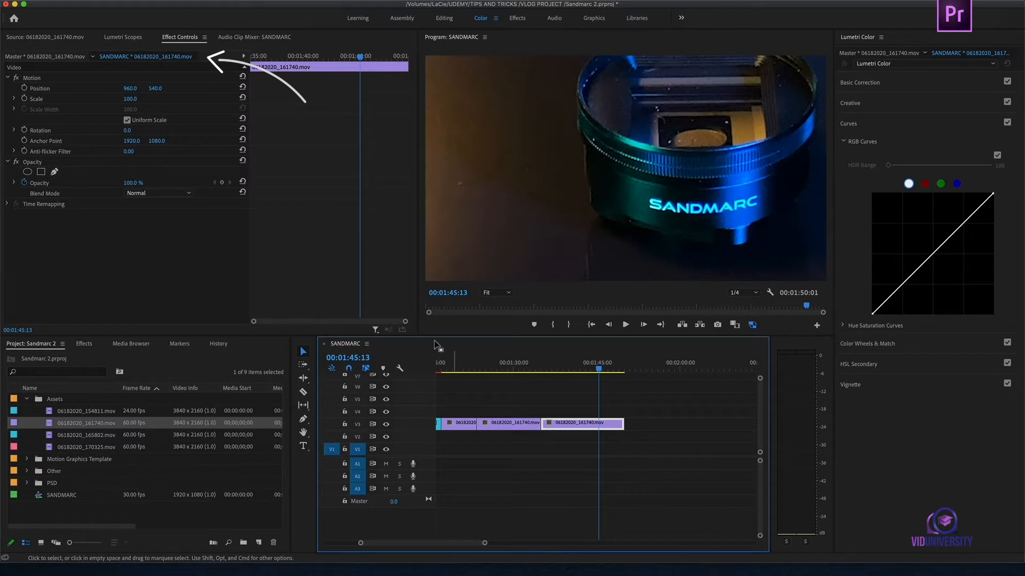
Review the other sequence instances of 06182020_161740.mov, going to those at 00:01:17:03 and 00:01:23:14
click(93, 58)
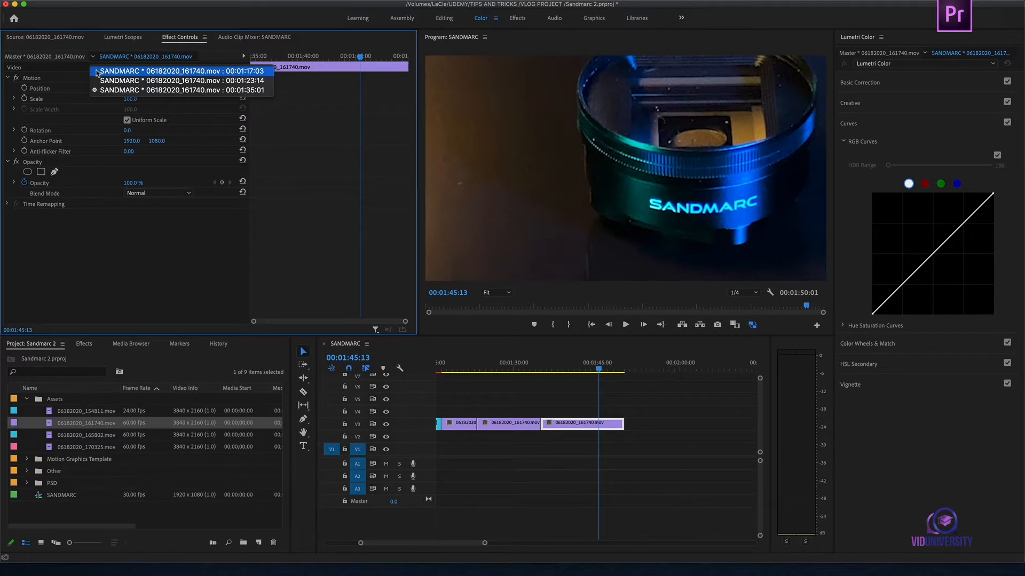
click(98, 73)
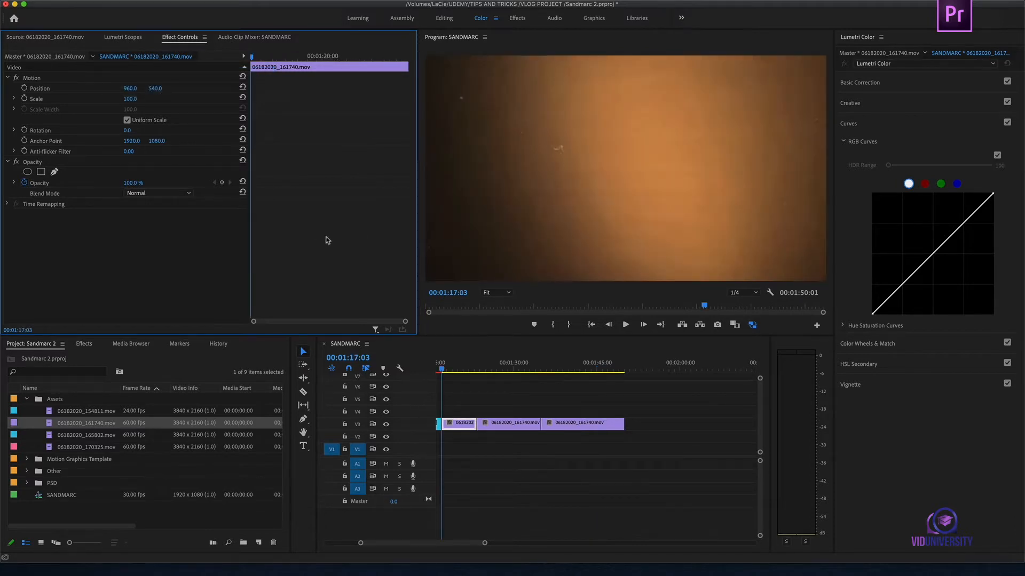
click(94, 57)
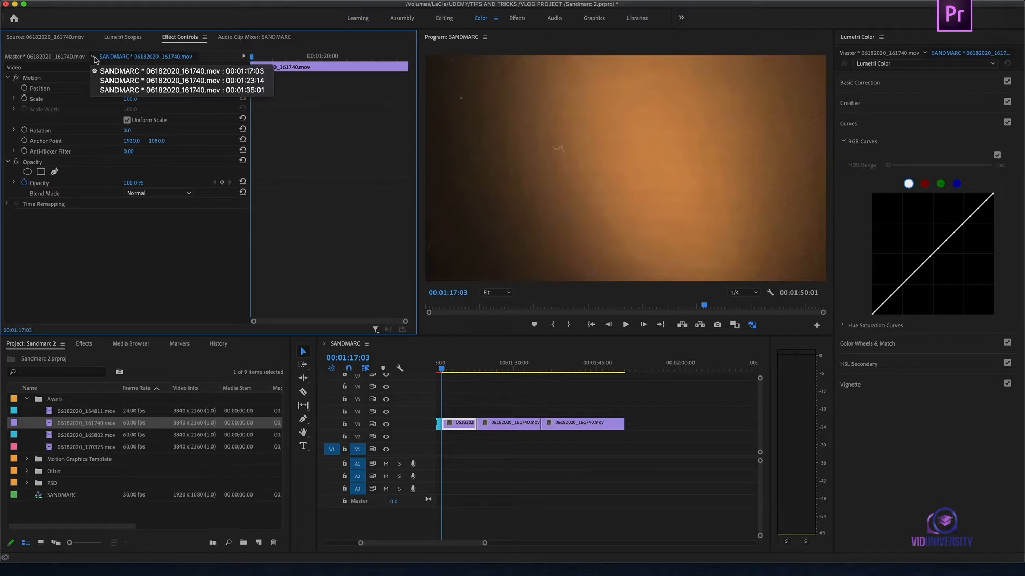
click(102, 81)
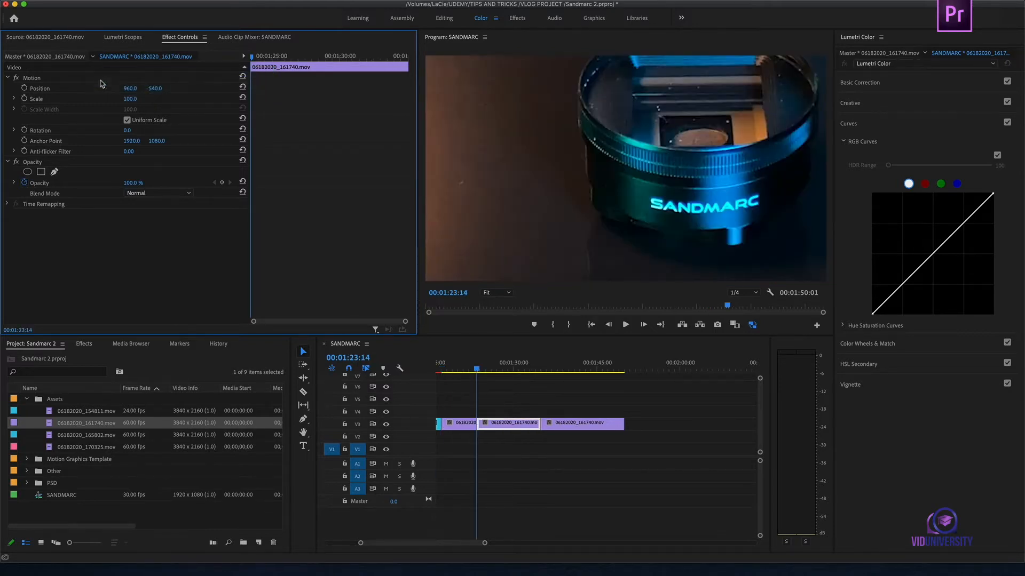
click(93, 57)
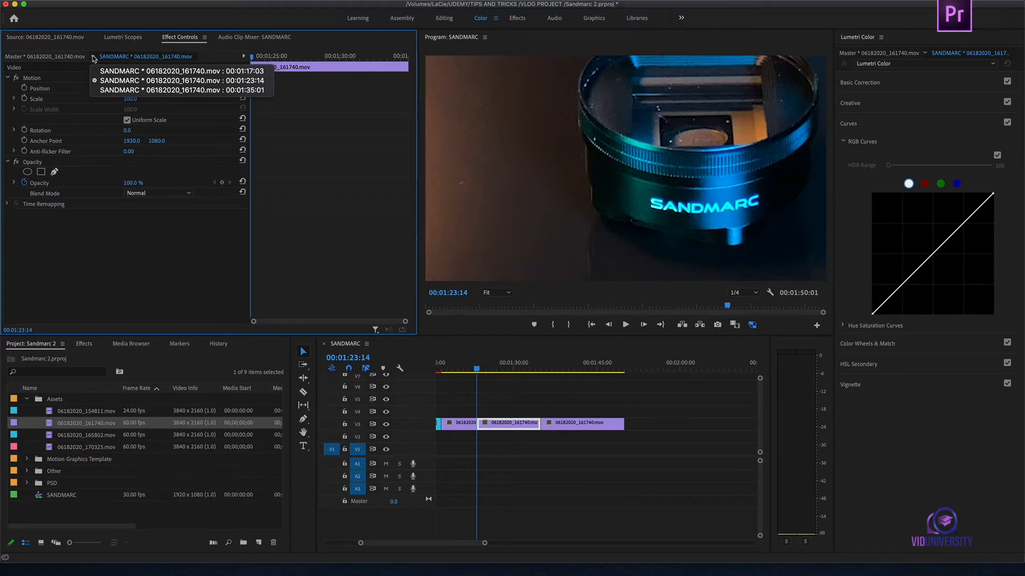
click(156, 261)
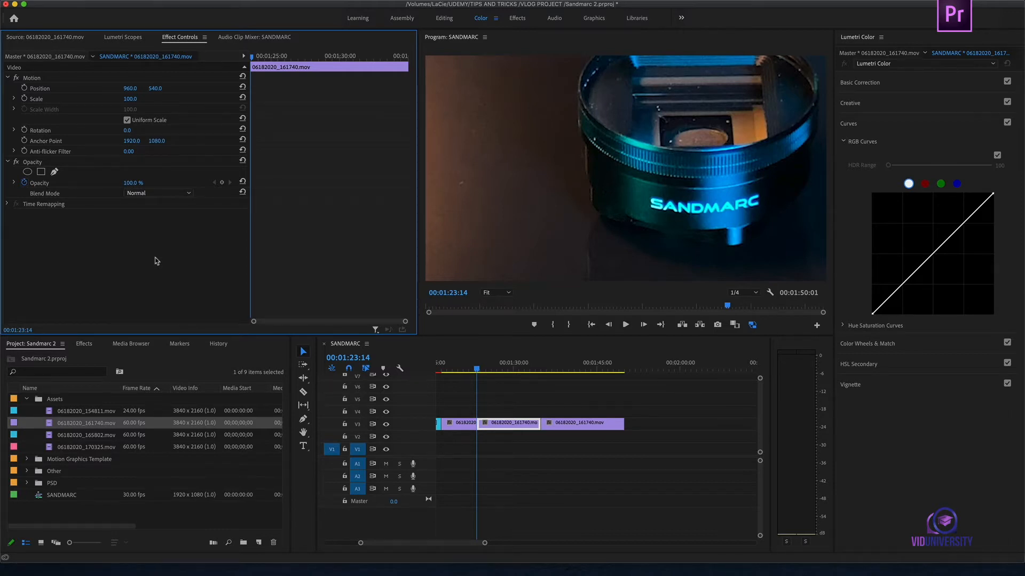
Apply the Distort Transform video effect to the master clip of 06182020_161740.mov
click(63, 57)
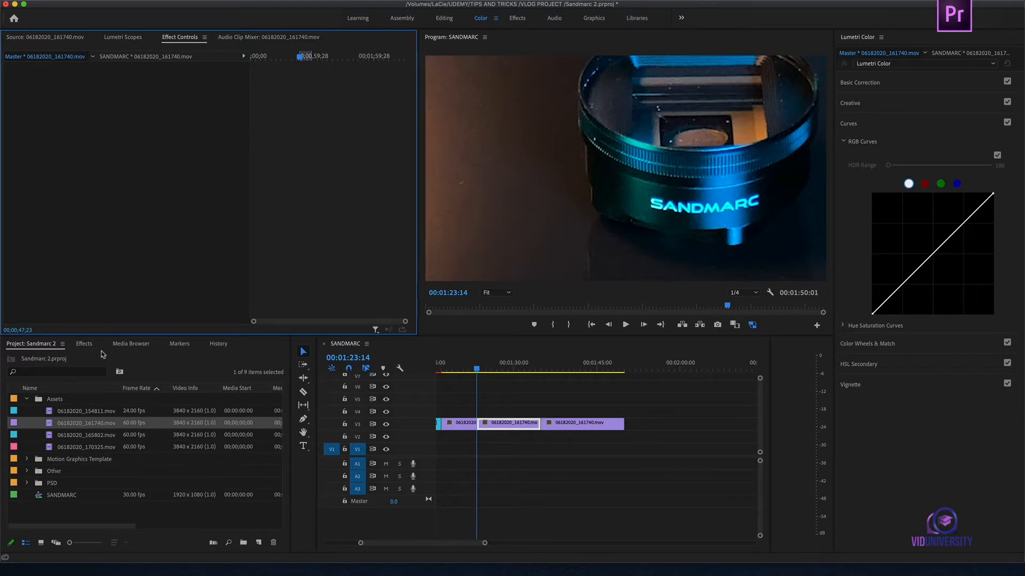
click(86, 346)
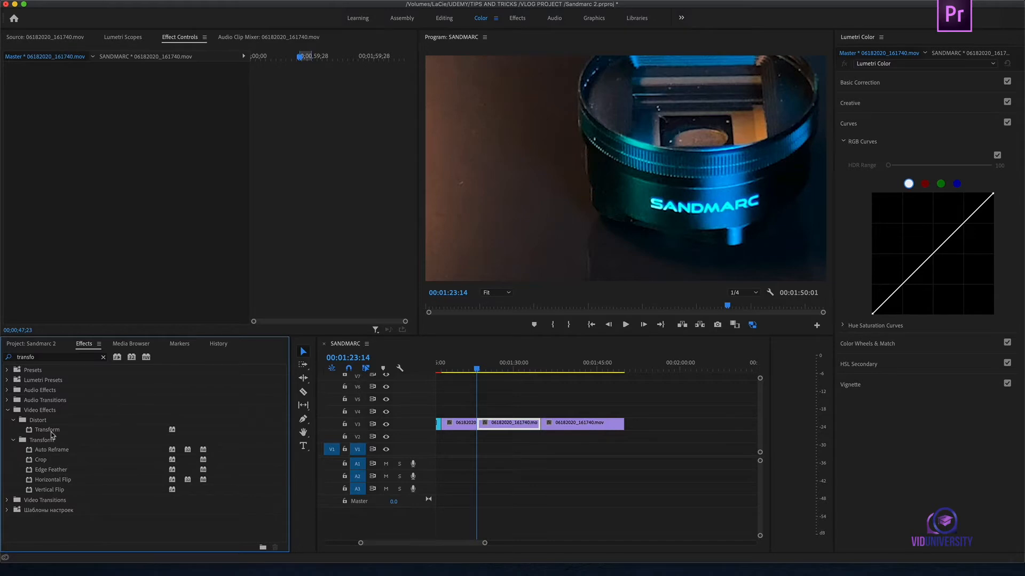
drag(52, 436, 56, 181)
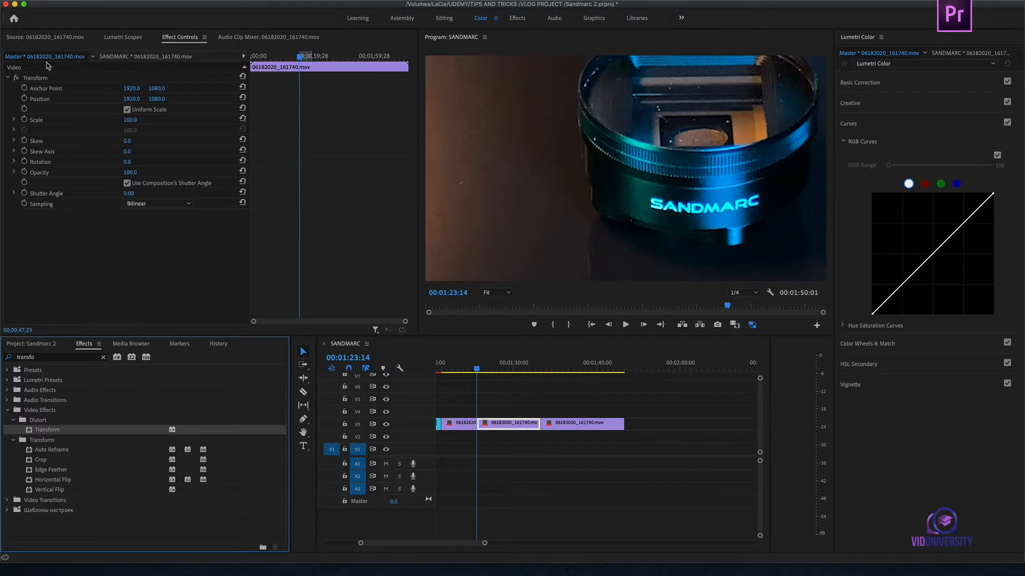
Set the master clip's Transform scale to 60 and check the result on the last clip in the sequence
click(128, 120)
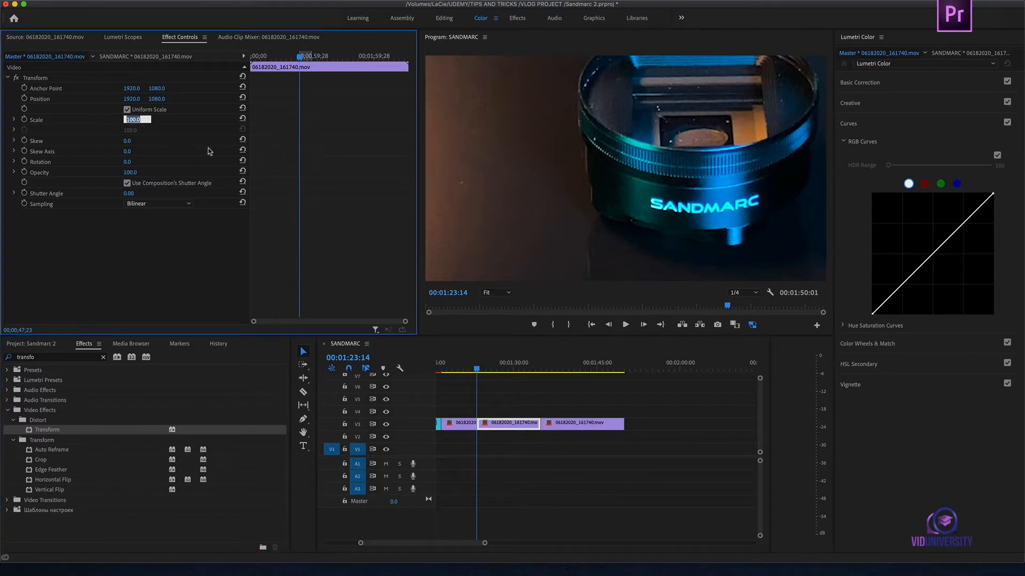
text(60)
key(Return)
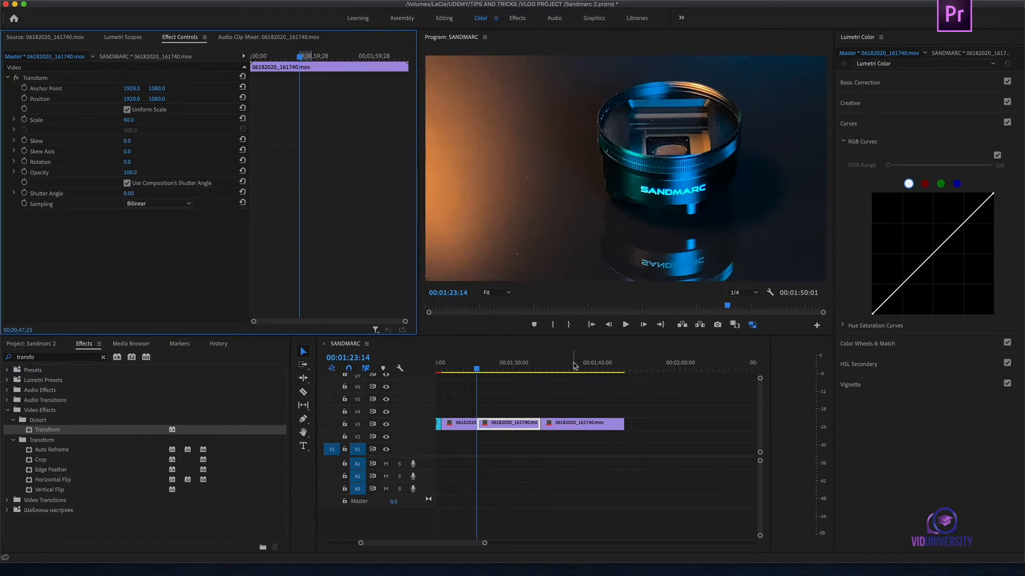
drag(575, 366, 594, 374)
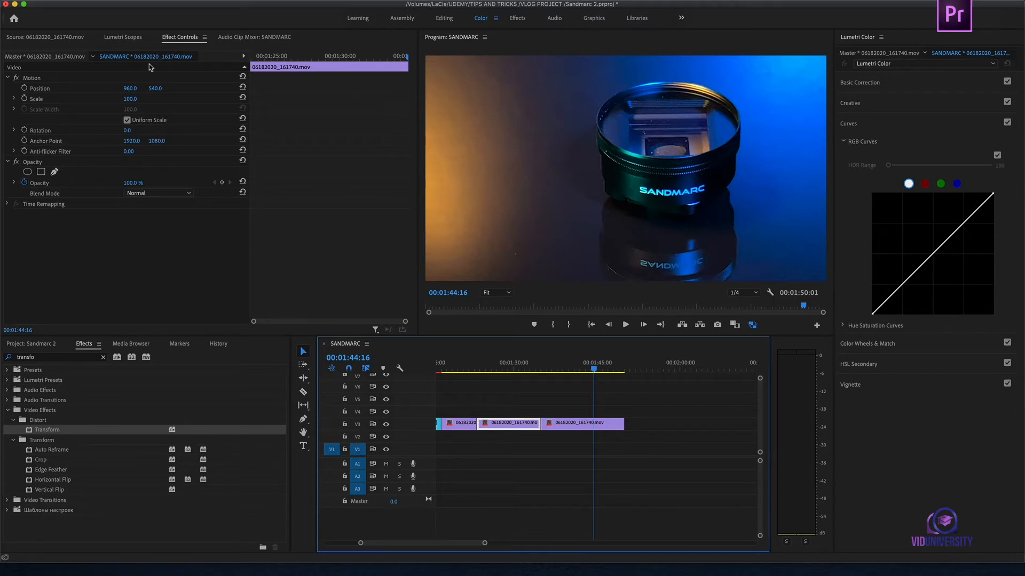
Find the Lumetri Color effect with the search term "color" and apply it to the master clip of 06182020_161740.mov
click(47, 57)
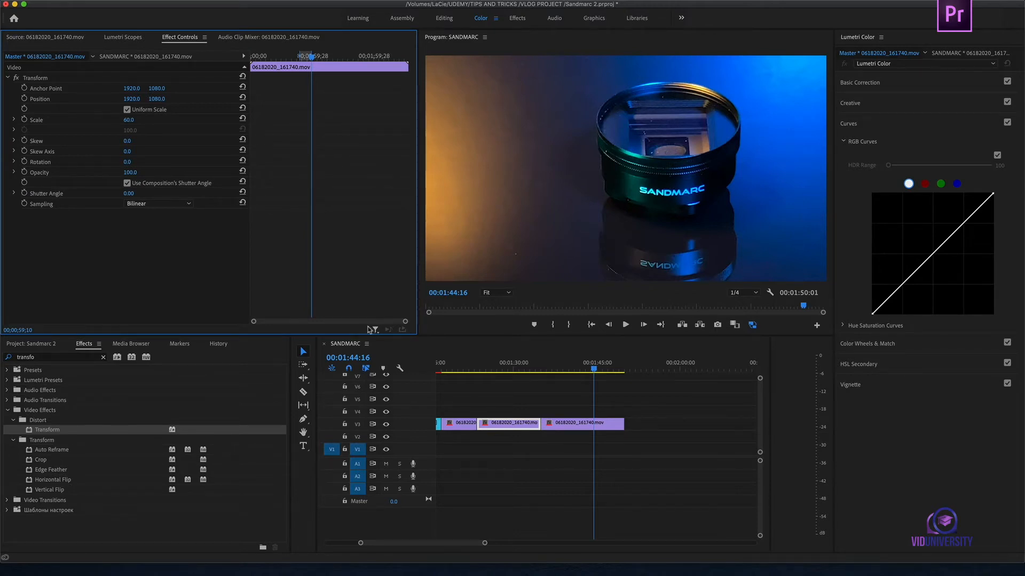
click(103, 358)
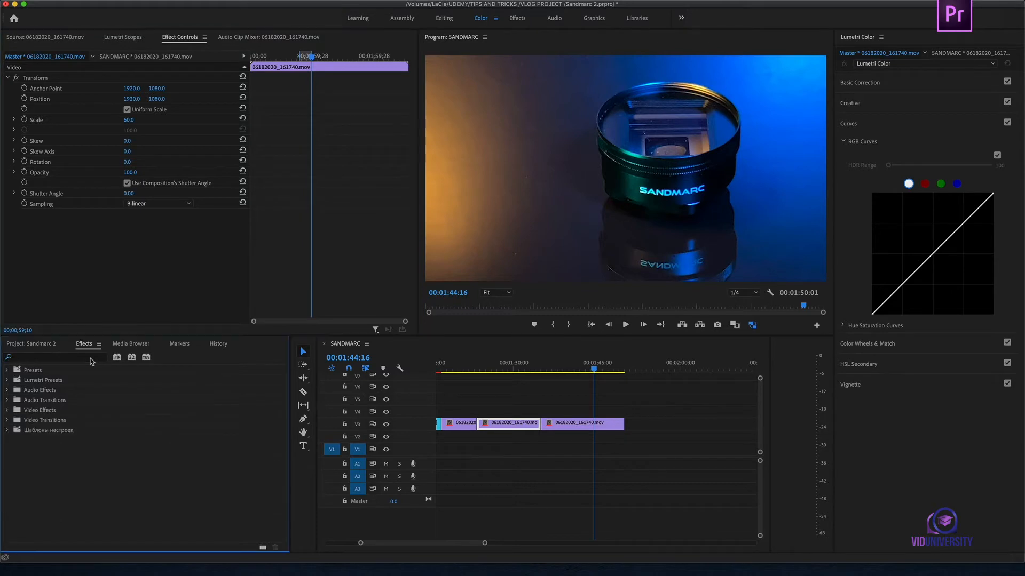
click(90, 357)
text(color)
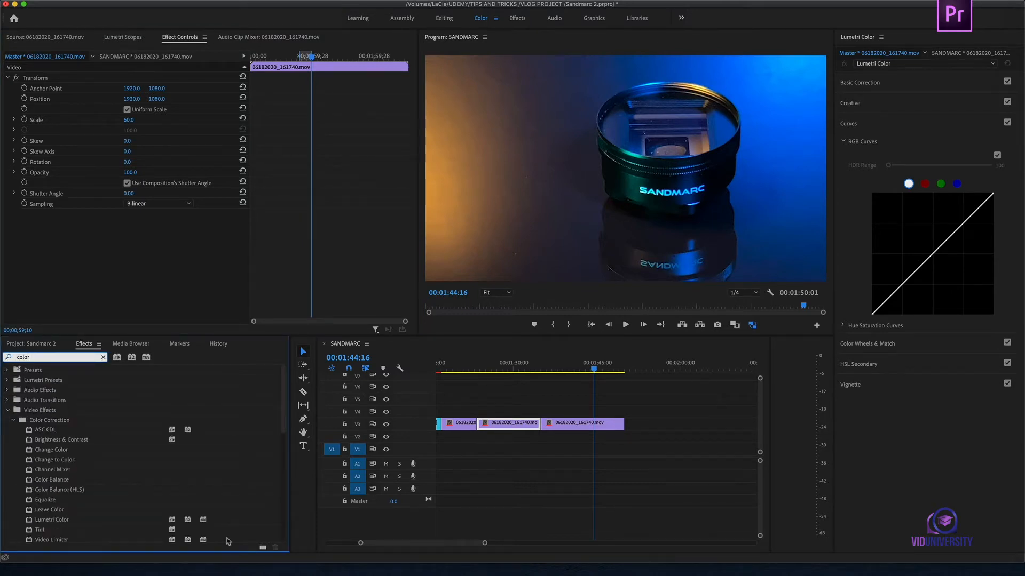
click(53, 521)
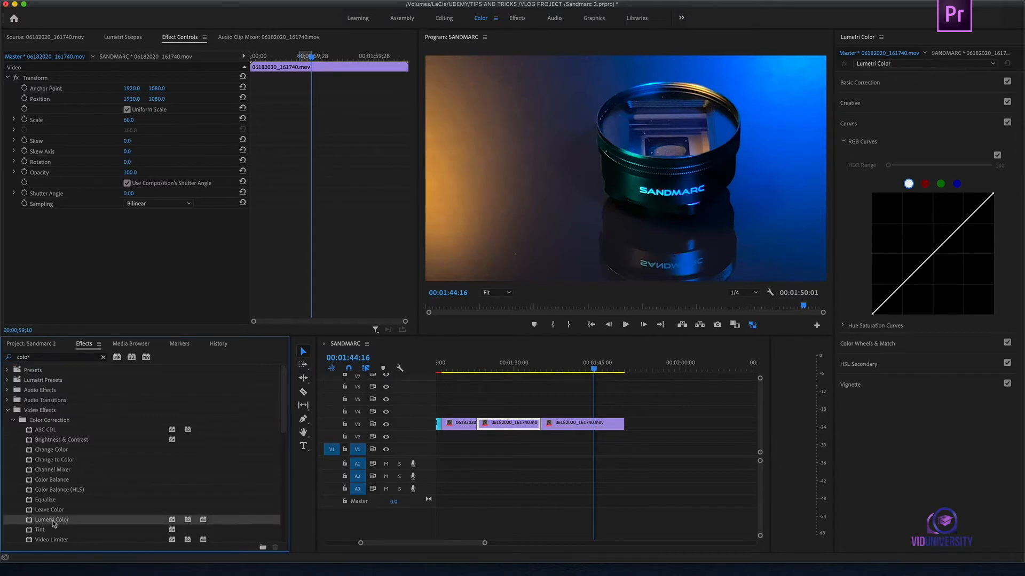
drag(53, 520, 112, 297)
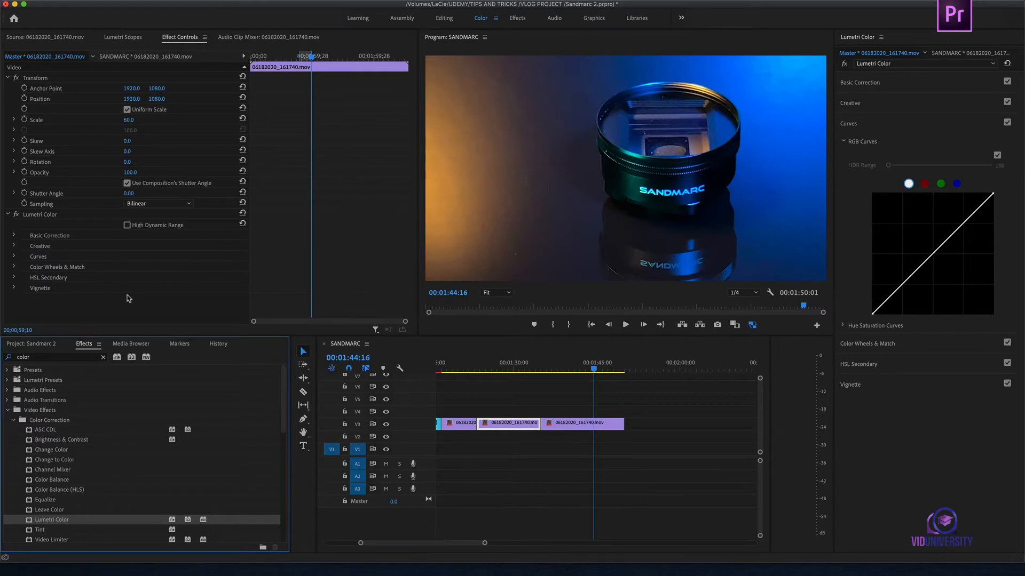
In the master clip's Lumetri Basic Correction, set Highlights to -12, Shadows to -7, Whites to -11 and Blacks to -15
click(14, 235)
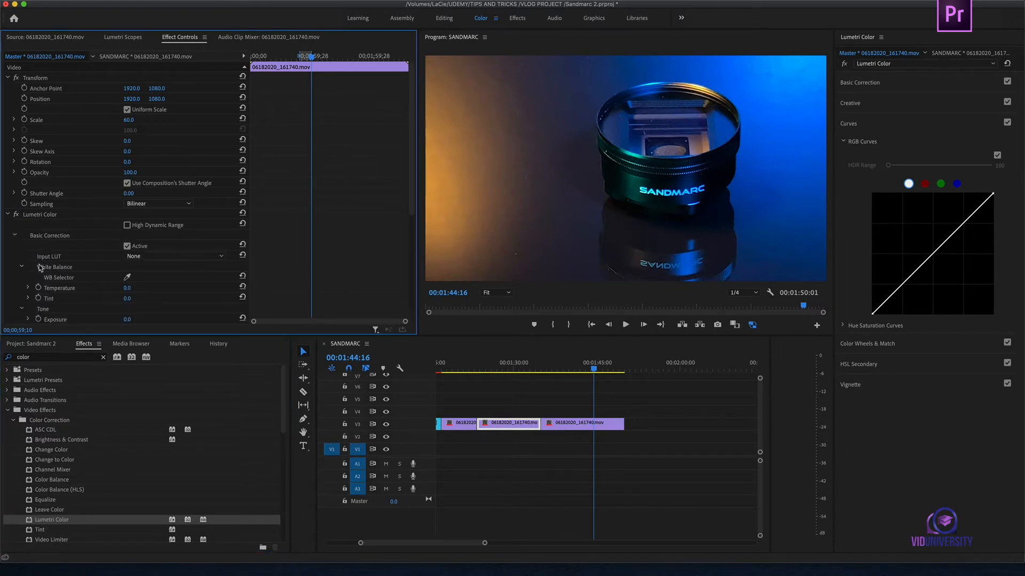
scroll(40, 267, down, 3)
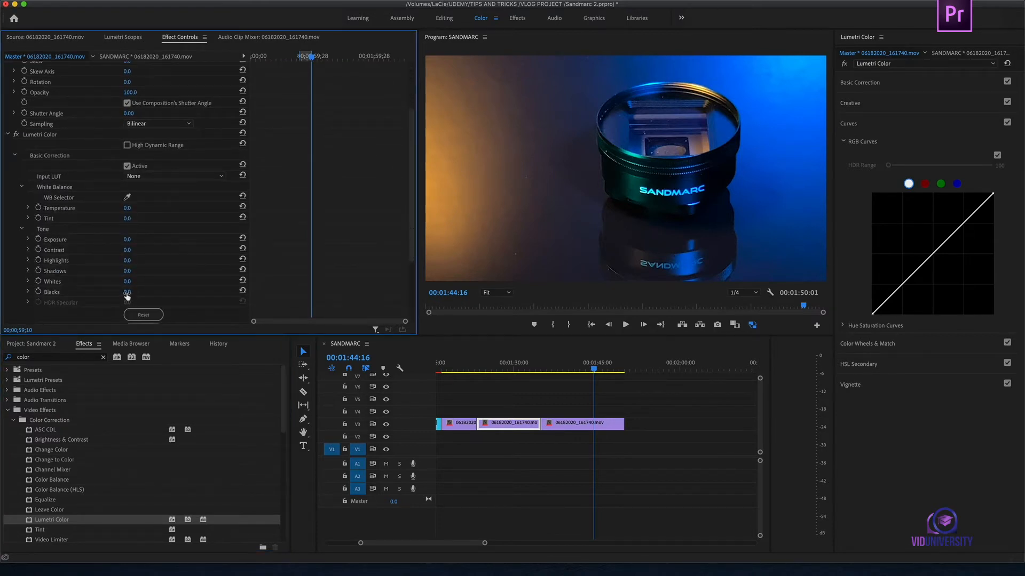
drag(127, 293, 122, 264)
Set the vignette amount to -50 in the master clip's Lumetri Color effect
scroll(170, 261, down, 3)
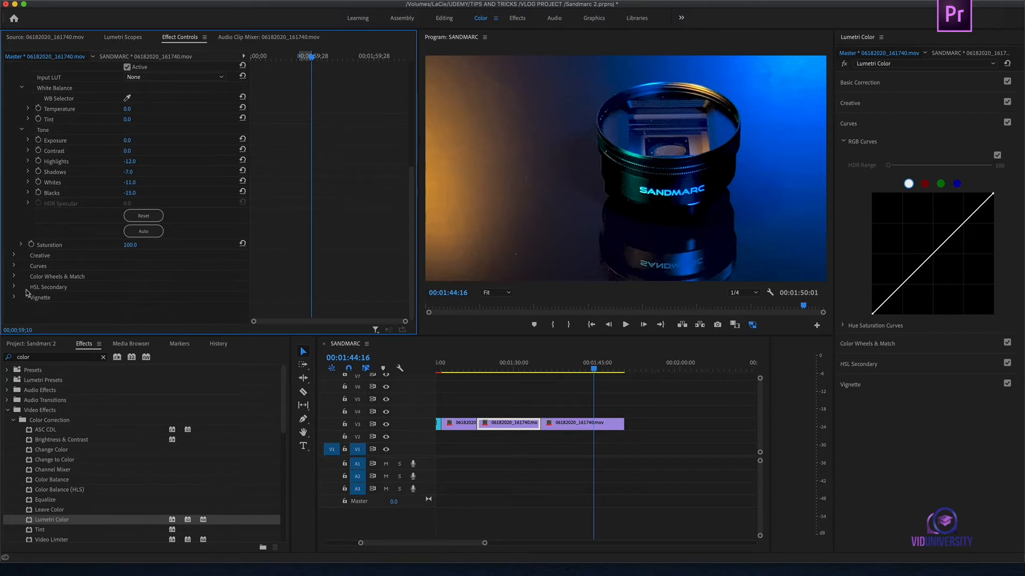
click(16, 298)
drag(133, 299, 127, 299)
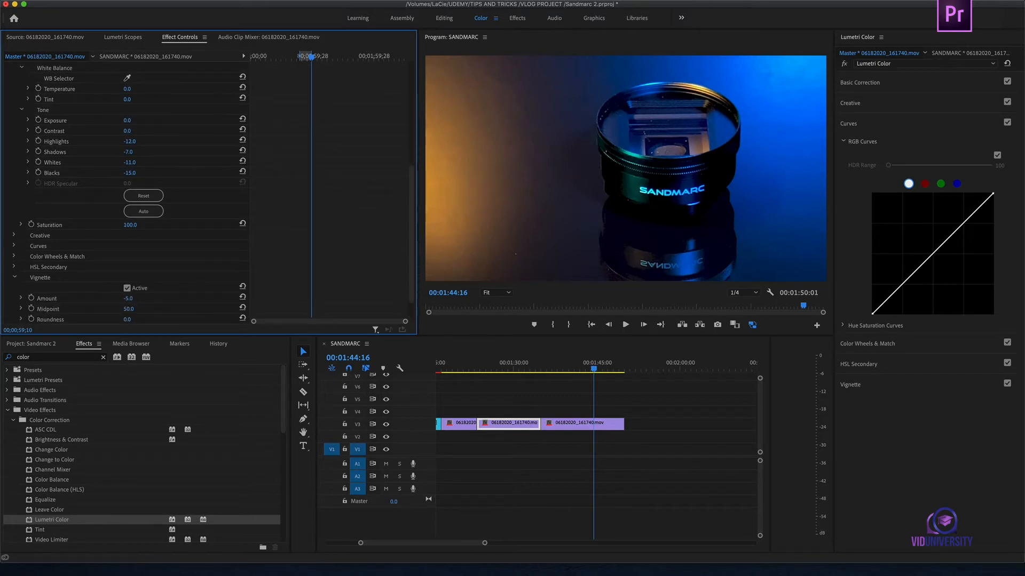
click(130, 298)
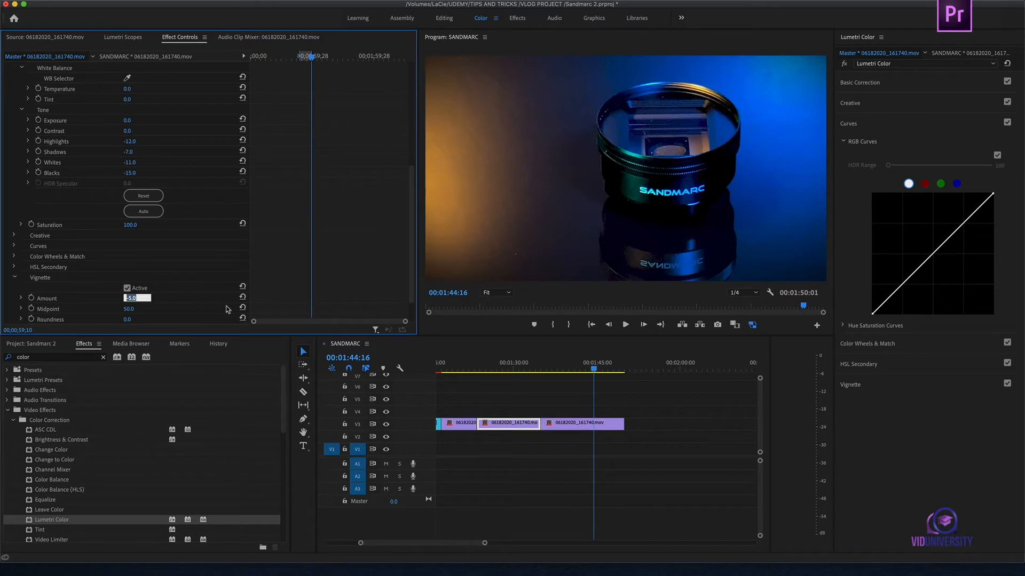
text(-50)
key(Return)
Scrub over the last and middle 06182020_161740.mov clips to review the color correction and vignette
click(578, 368)
drag(578, 368, 628, 376)
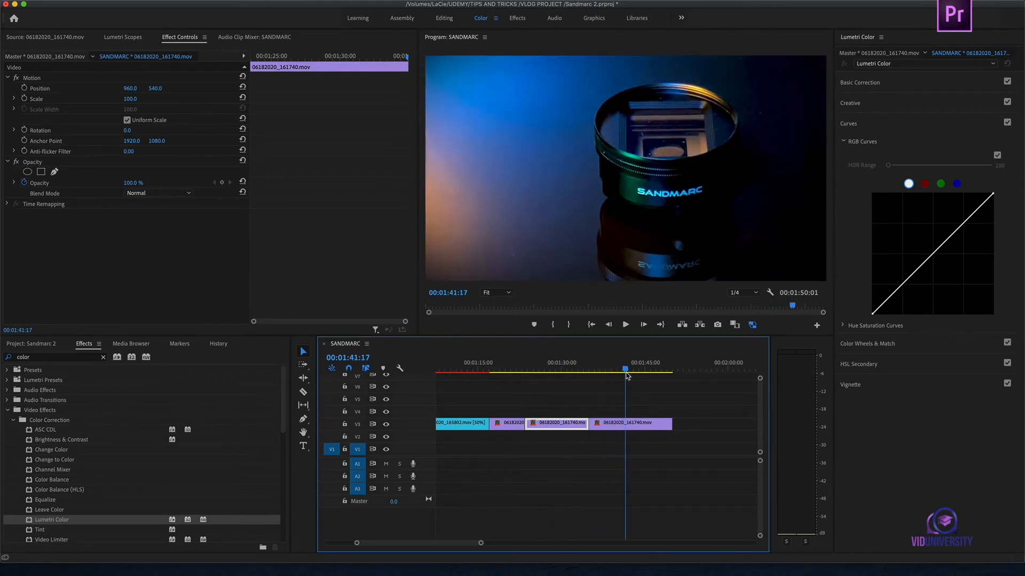
click(554, 374)
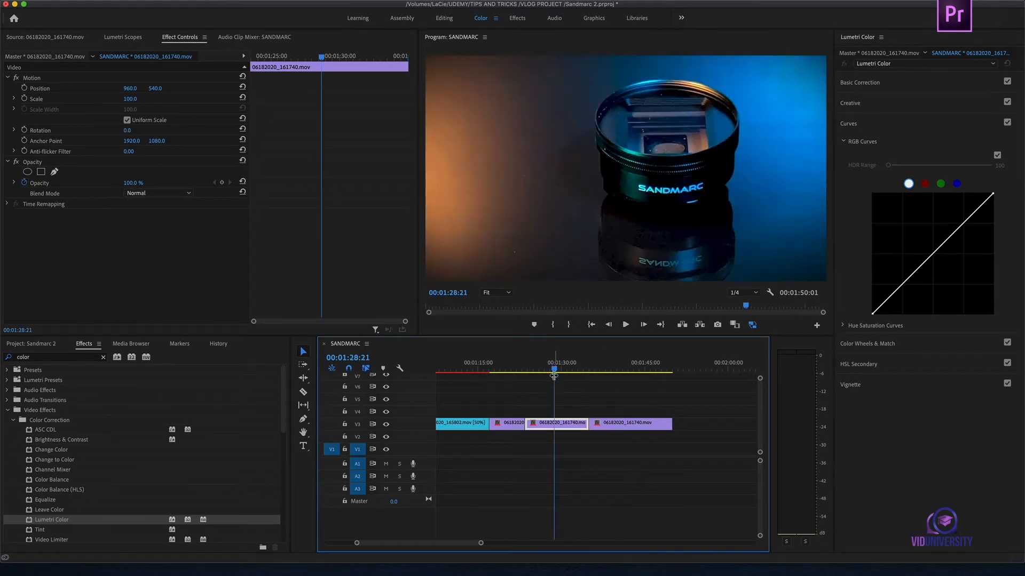
Switch the master Lumetri Color effect off and on to compare the middle clip with and without it
click(39, 57)
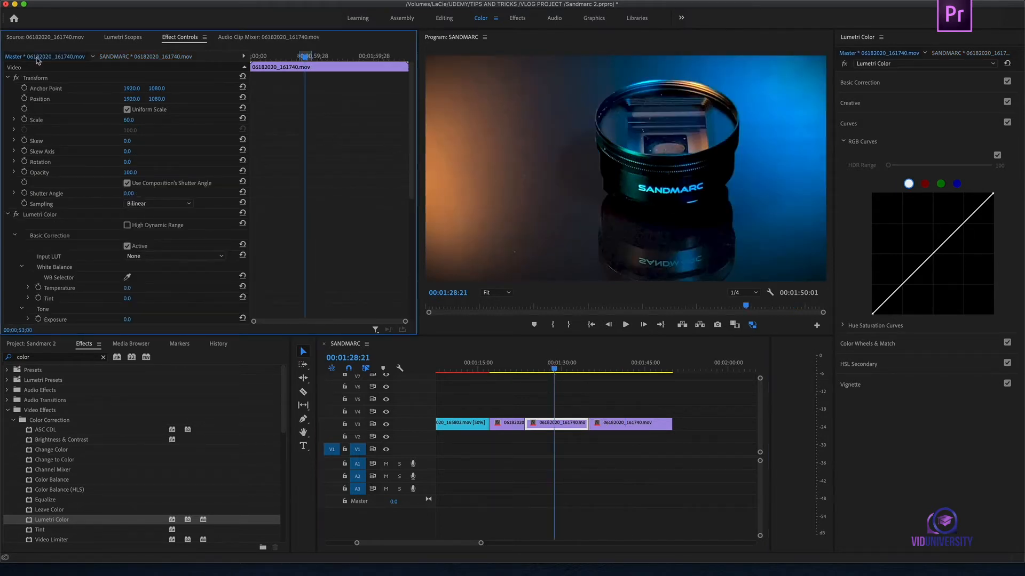
click(16, 215)
click(16, 215)
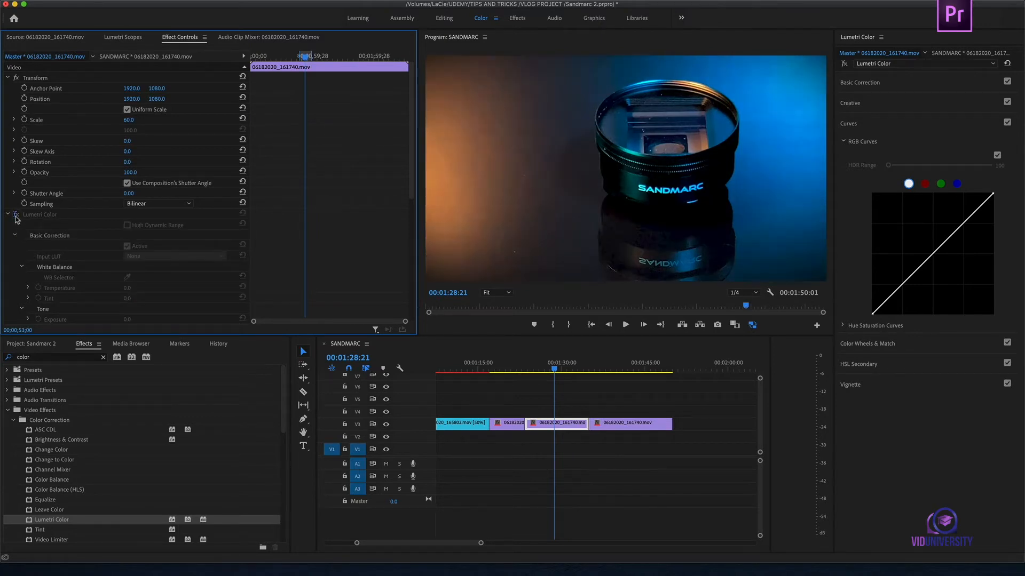
Select the first 06182020_161740.mov clip and toggle its master Lumetri Color effect to compare the image
click(510, 363)
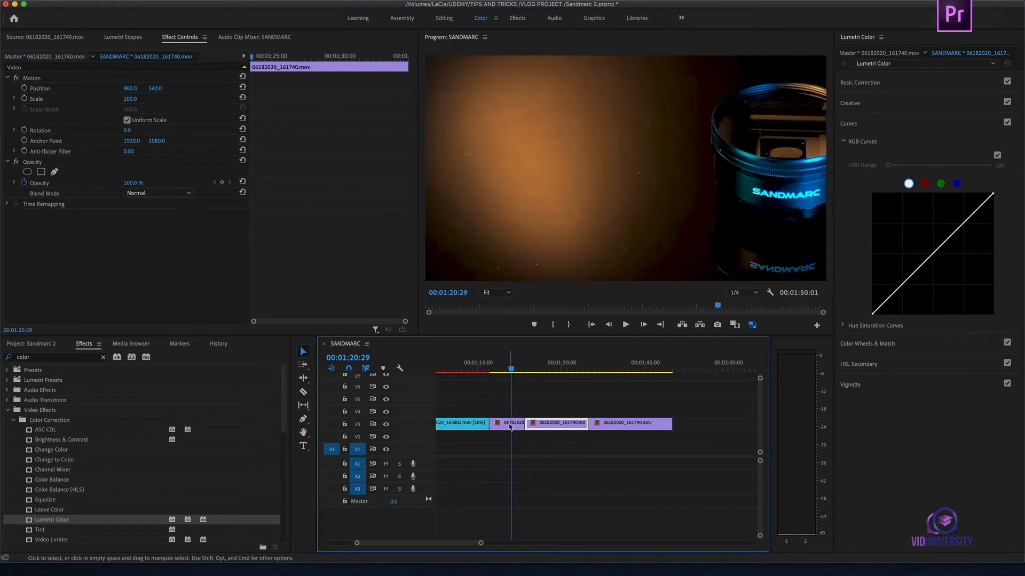
click(511, 425)
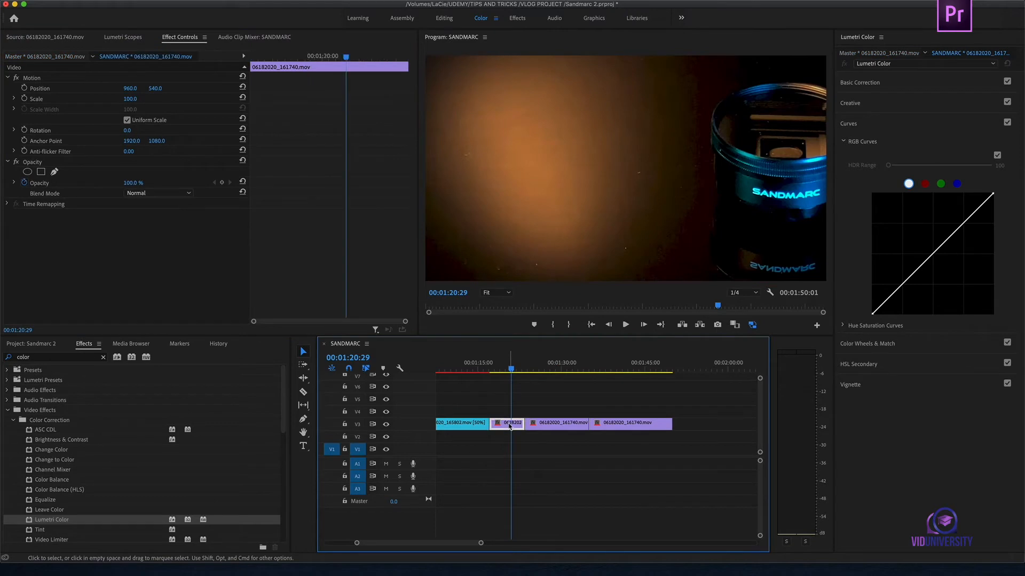
click(25, 59)
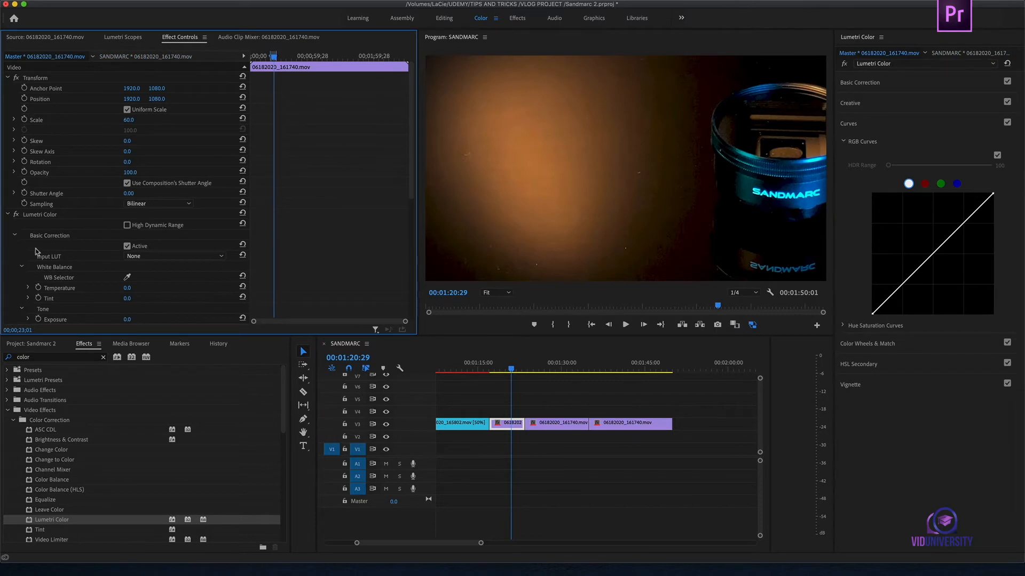
click(16, 214)
Toggle the master Lumetri Color effect off and on for the last clip, and view the affected master clip in the Source monitor
click(636, 367)
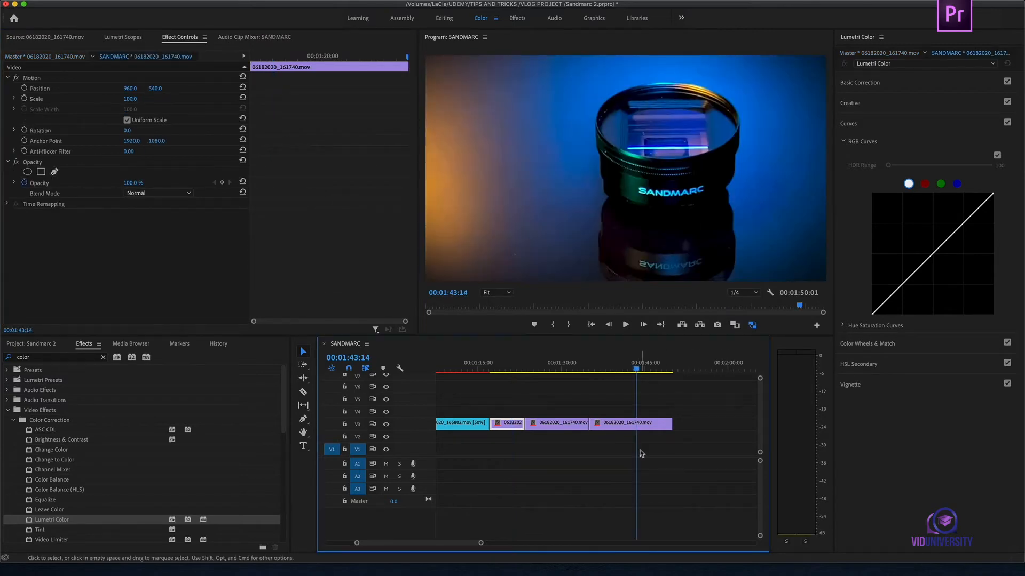
click(623, 425)
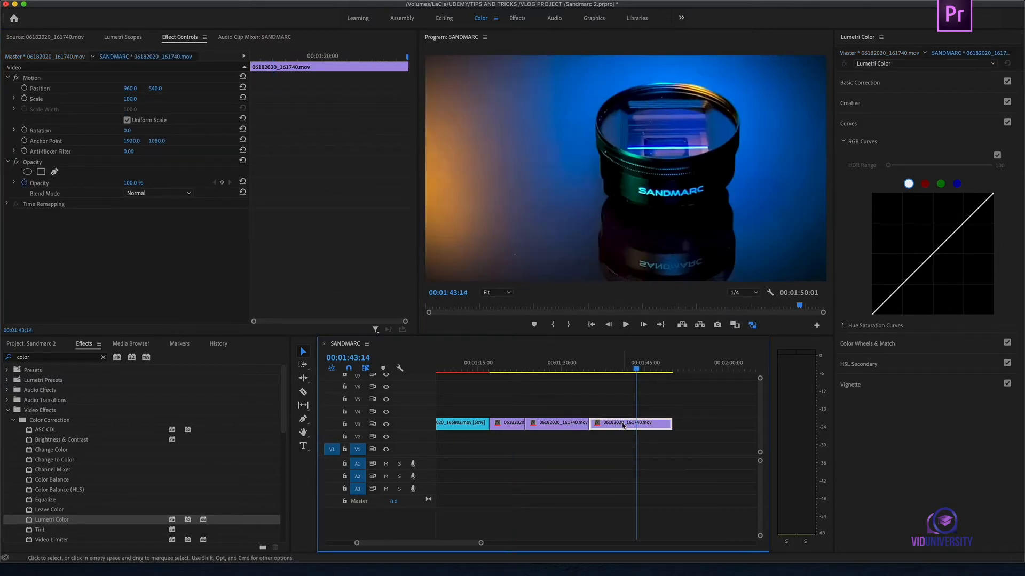
click(18, 57)
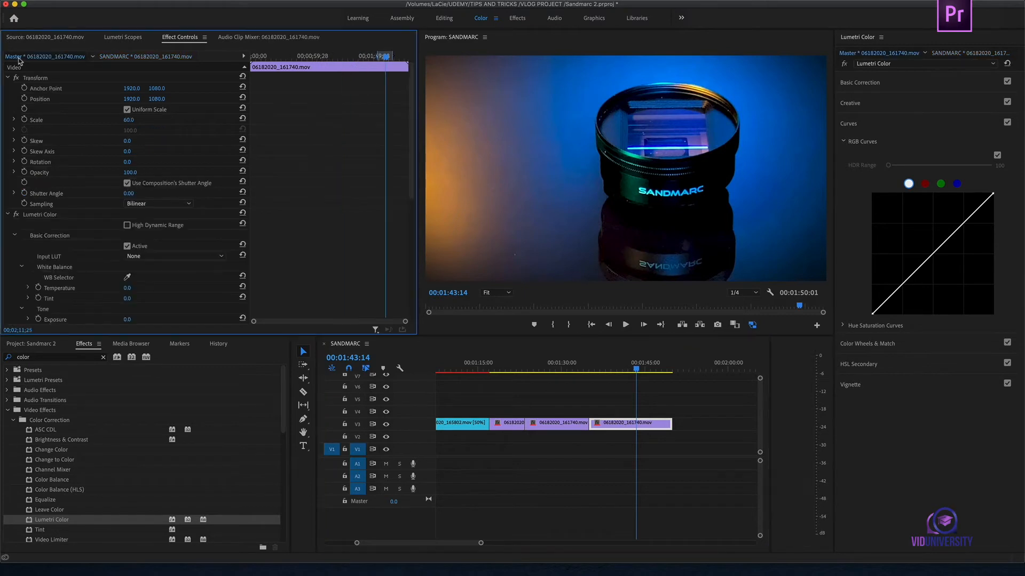
click(16, 215)
click(16, 215)
click(38, 38)
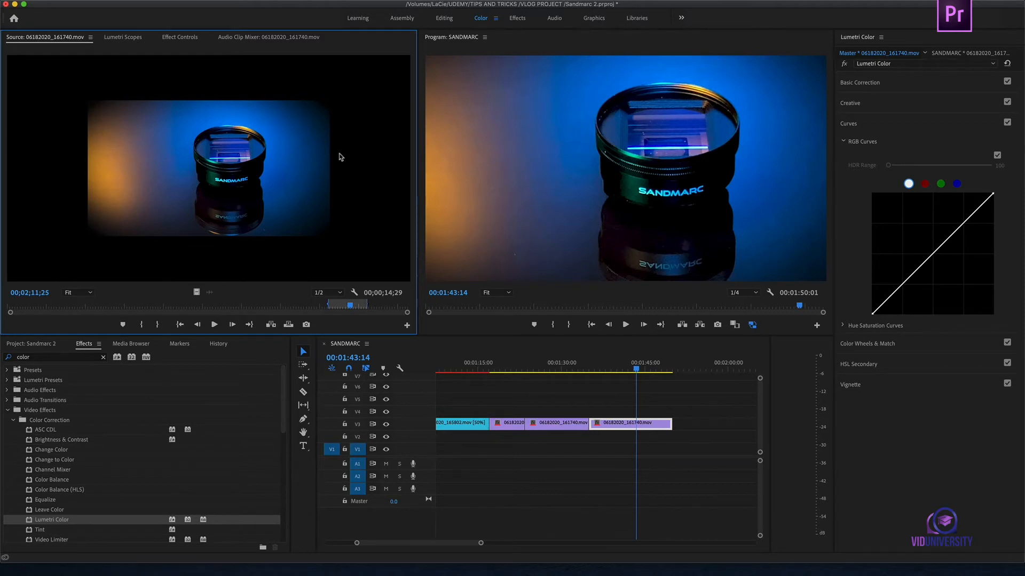
Mark 06182020_161740.mov from 00;01;27;24 to 00;01;40;20 and add that range to V3 directly after the last clip
click(236, 306)
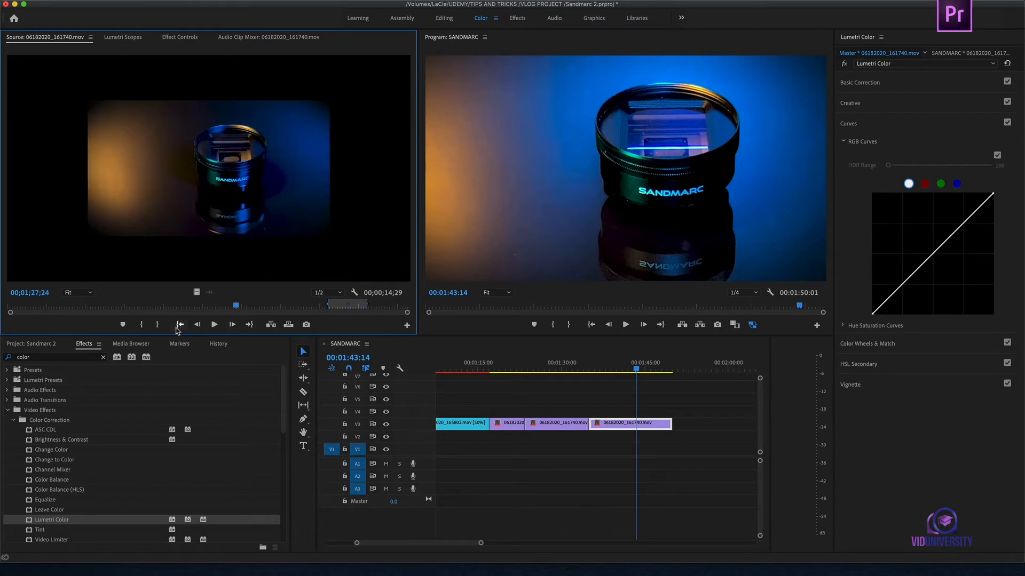
click(141, 324)
click(253, 305)
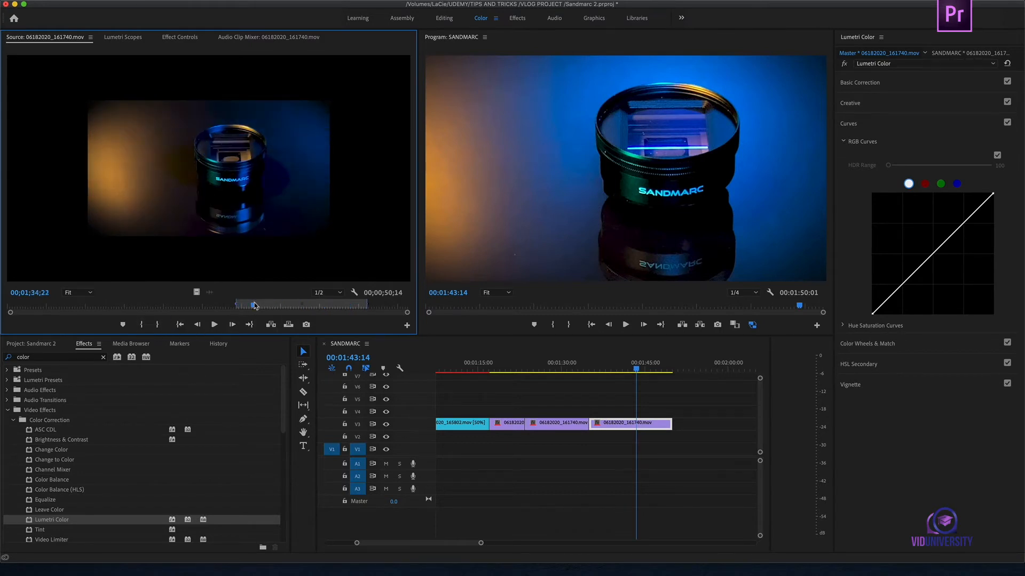
drag(254, 304, 270, 306)
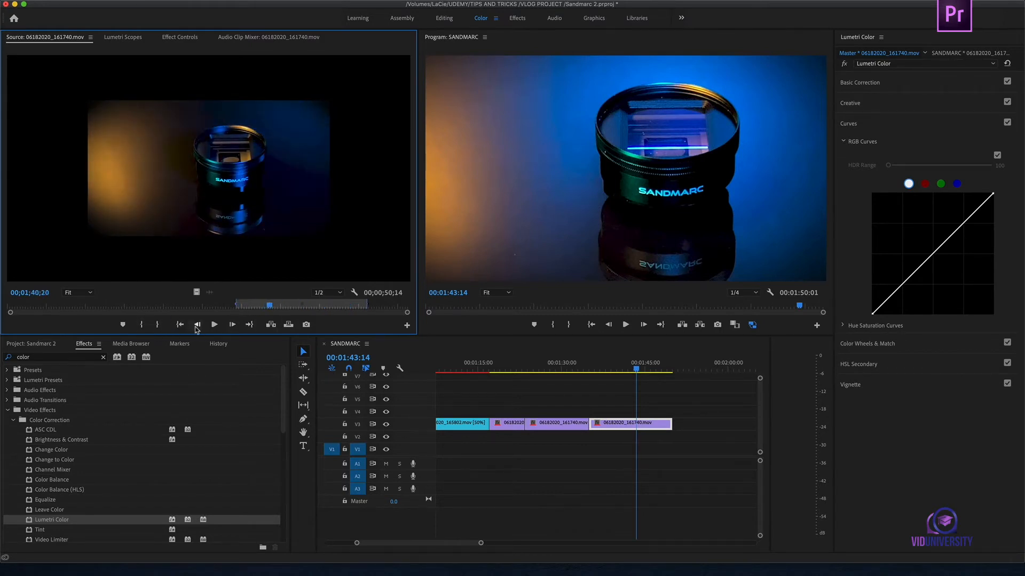
click(158, 324)
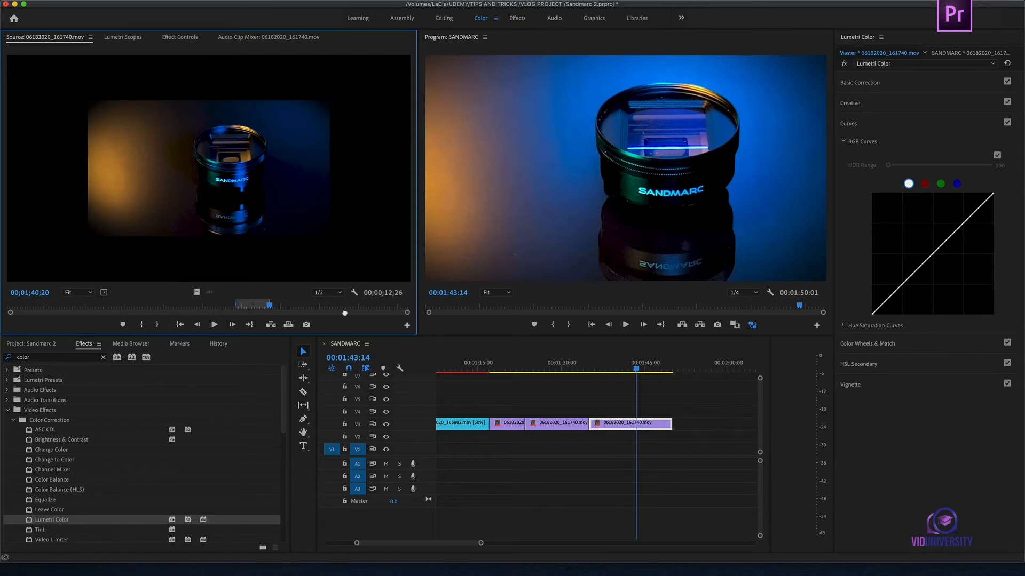
drag(345, 313, 681, 425)
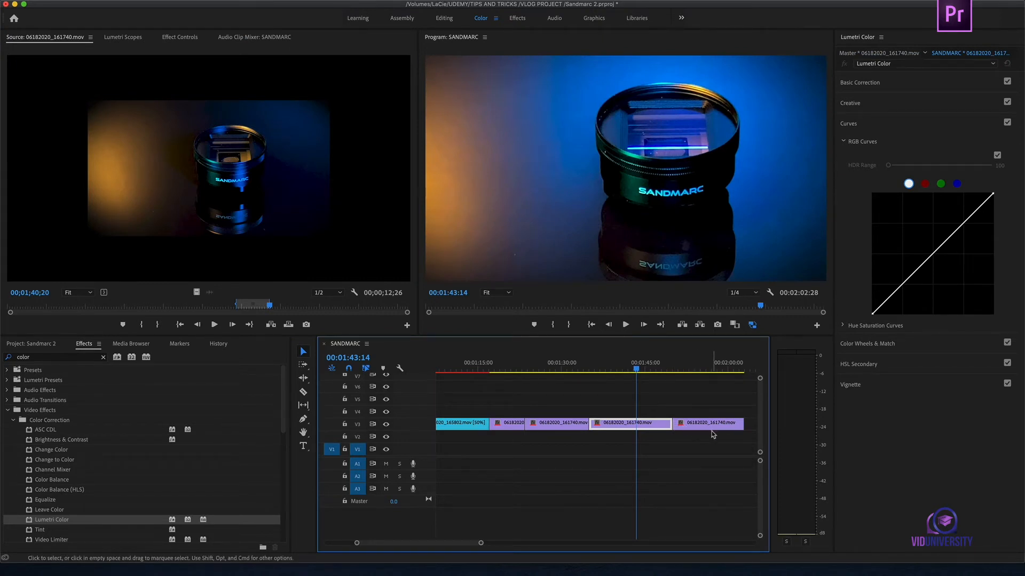
Preview the newly added 06182020_161740.mov clip and inspect its own effects, followed by its master clip effects
click(690, 363)
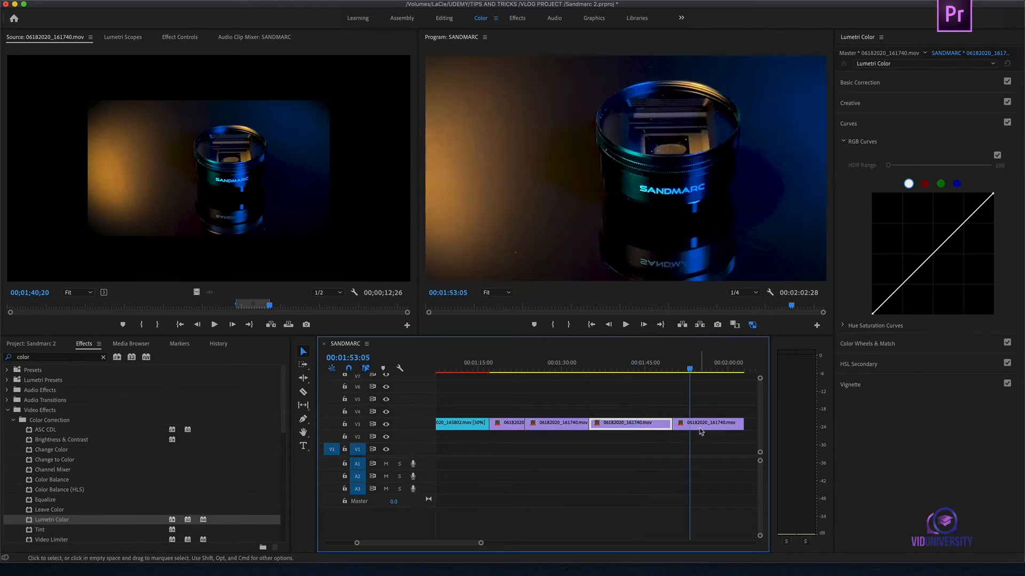
click(701, 427)
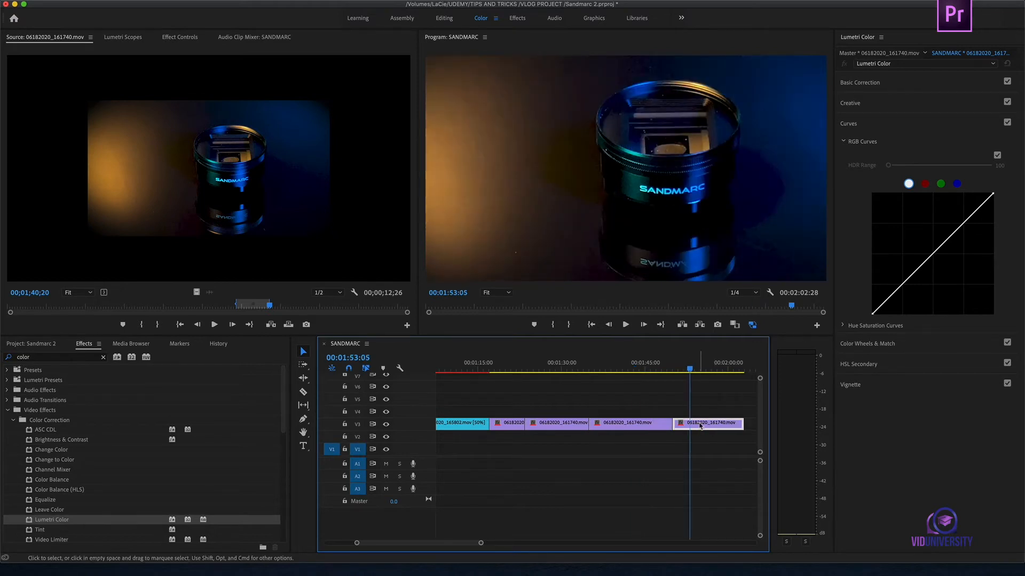
click(169, 43)
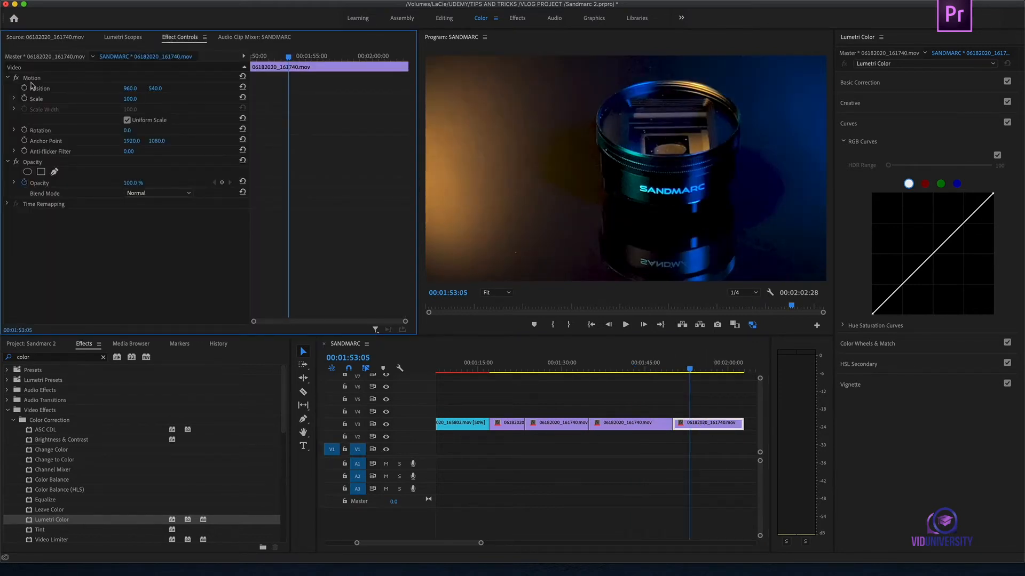
click(24, 57)
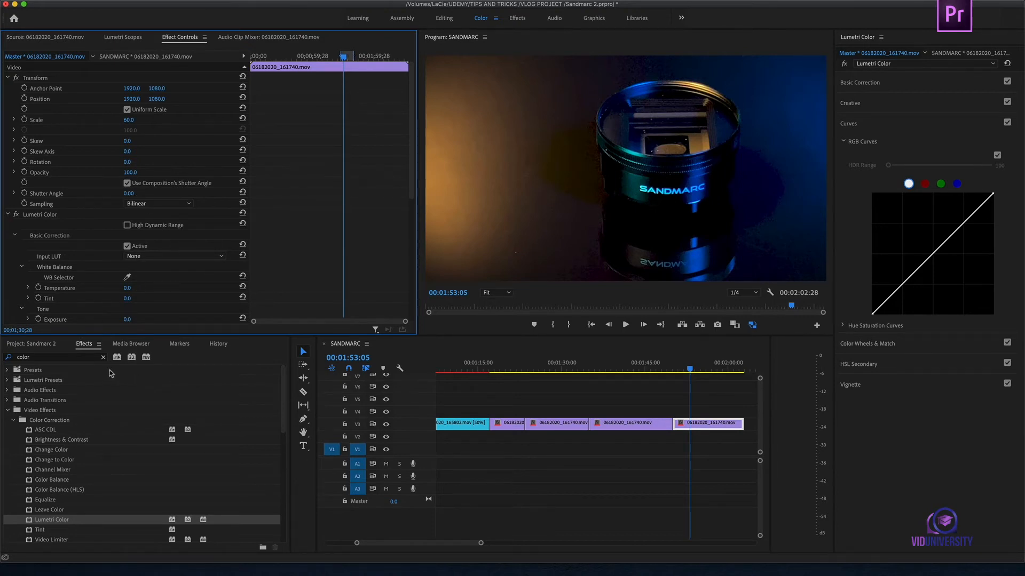
Find the Crop effect and apply it only to the last 06182020_161740.mov clip in the sequence
click(103, 357)
click(87, 357)
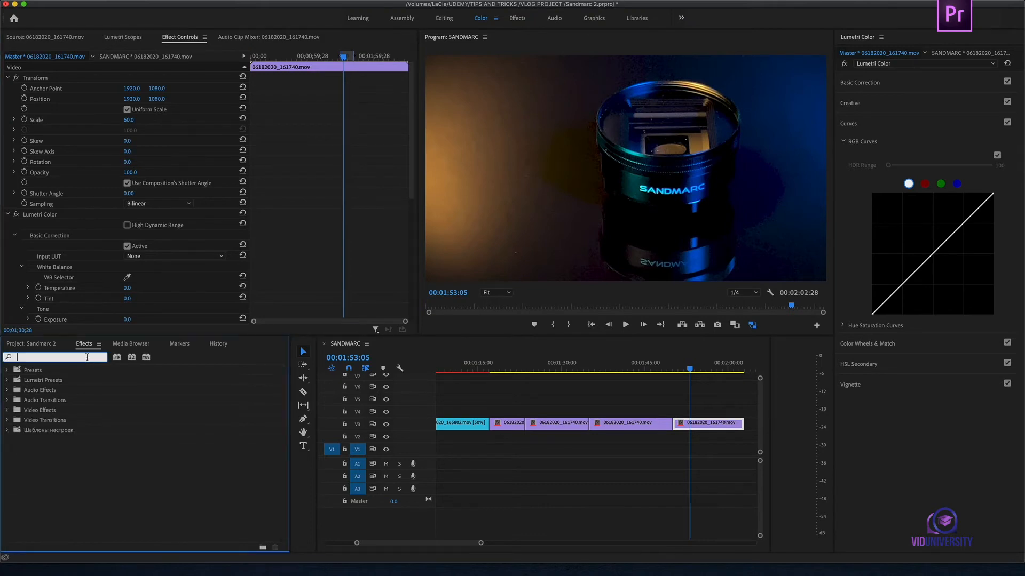
text(crop)
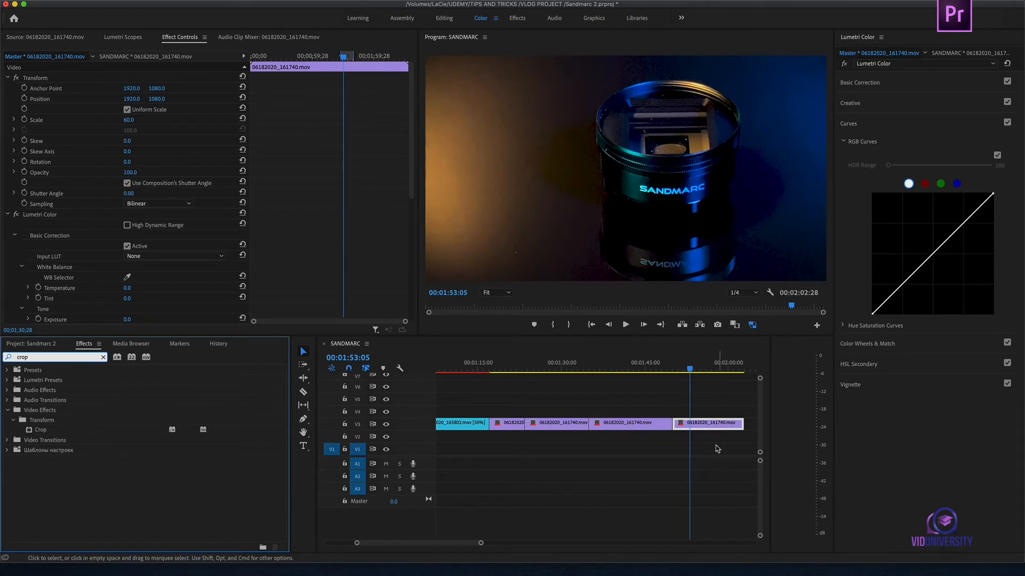
click(711, 428)
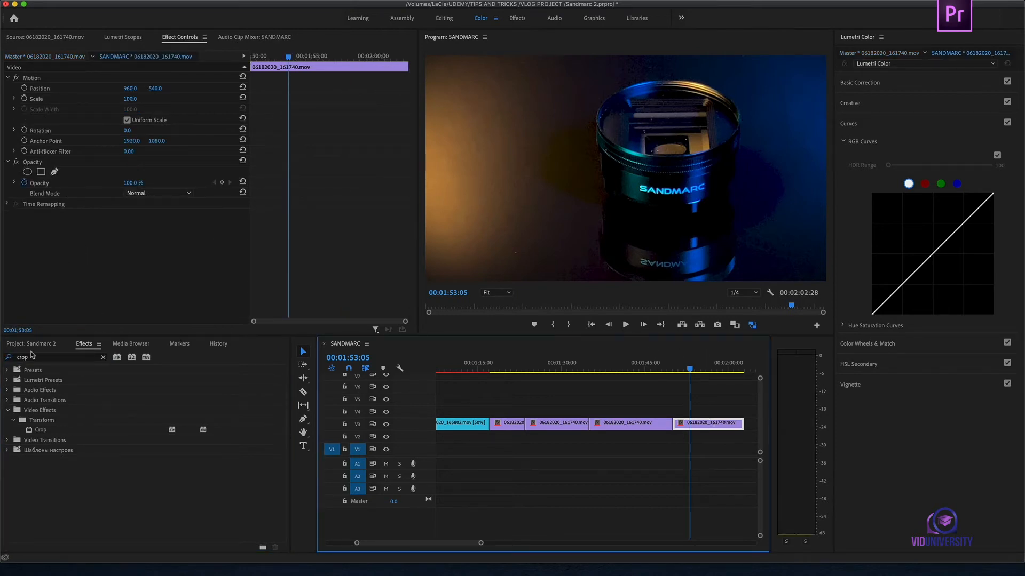
drag(45, 434, 70, 273)
Check the list of sequence instances, set the last clip's Crop Left value to 42%, and scrub over the cropped clip
click(95, 58)
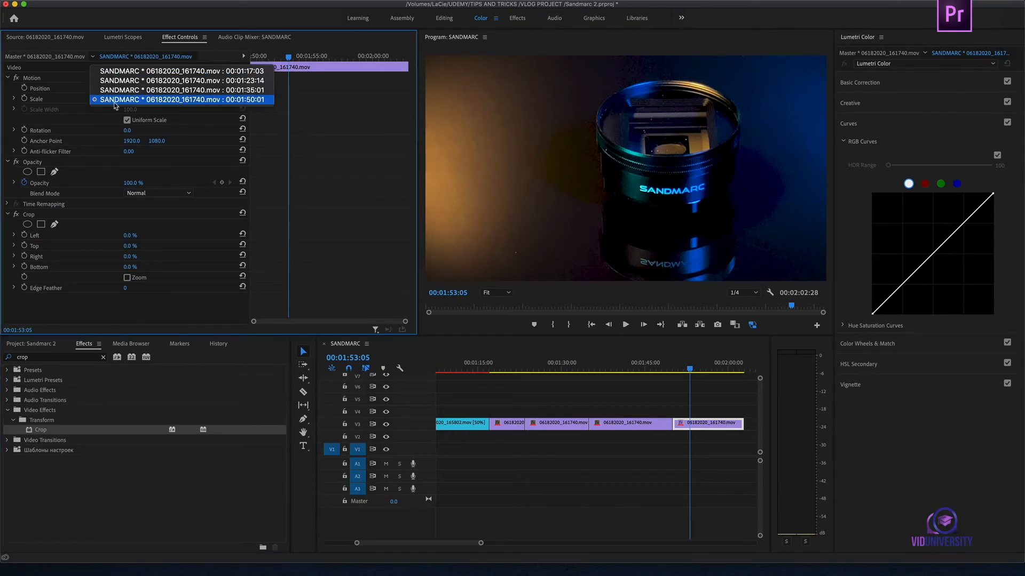
click(317, 218)
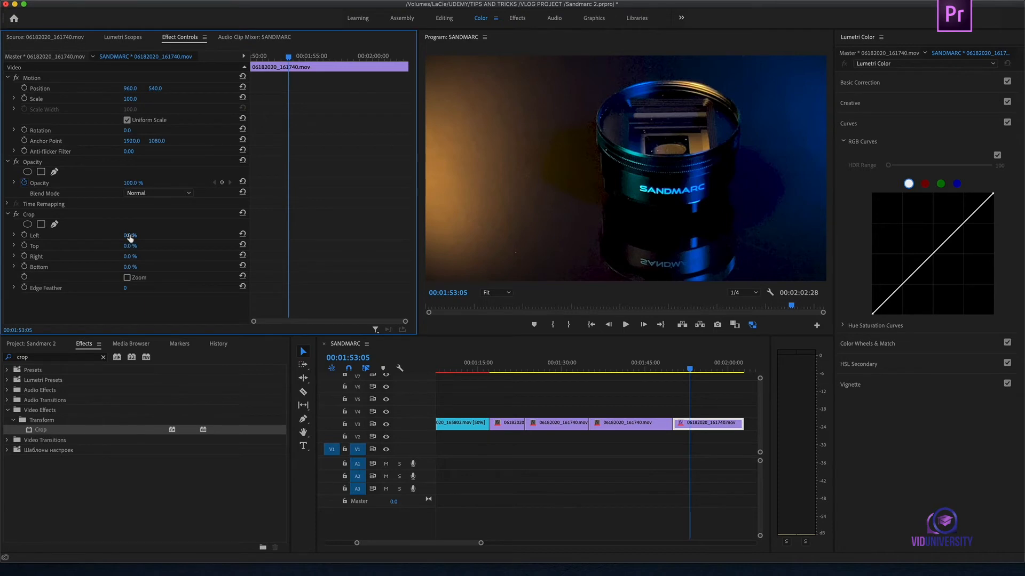
drag(129, 235, 152, 236)
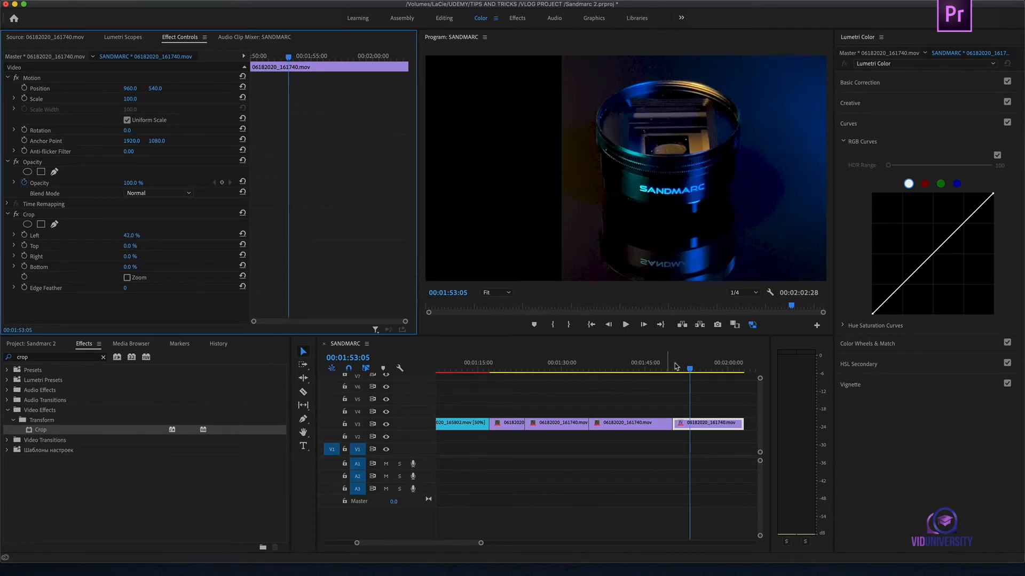
mouse_move(675, 367)
mouse_down()
mouse_move(473, 368)
mouse_move(504, 382)
mouse_move(682, 380)
mouse_up()
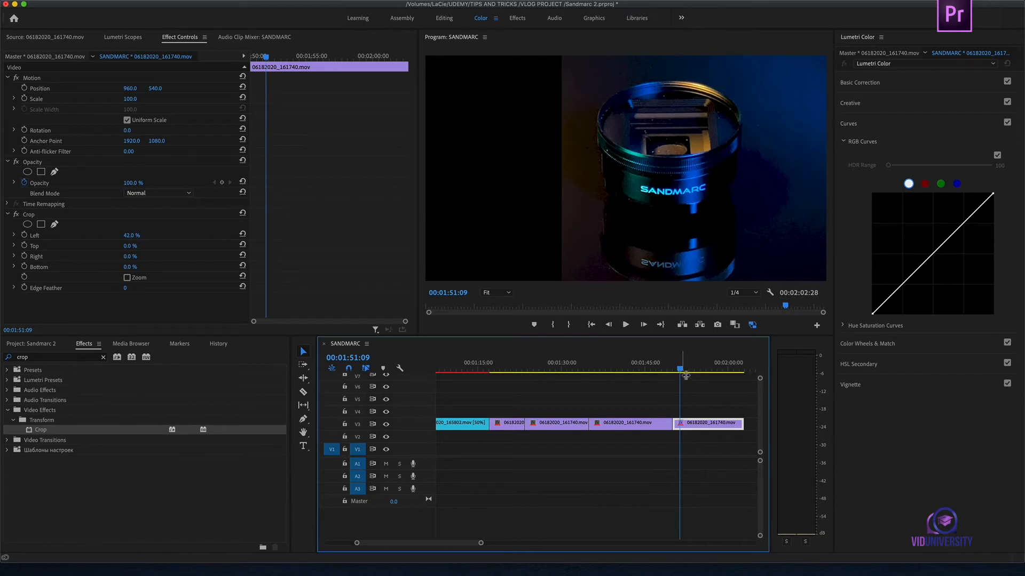
Open 06182020_170325.mov from Assets, mark its In point at 00;01;06;13, and add its video to V3 after the last clip
click(31, 344)
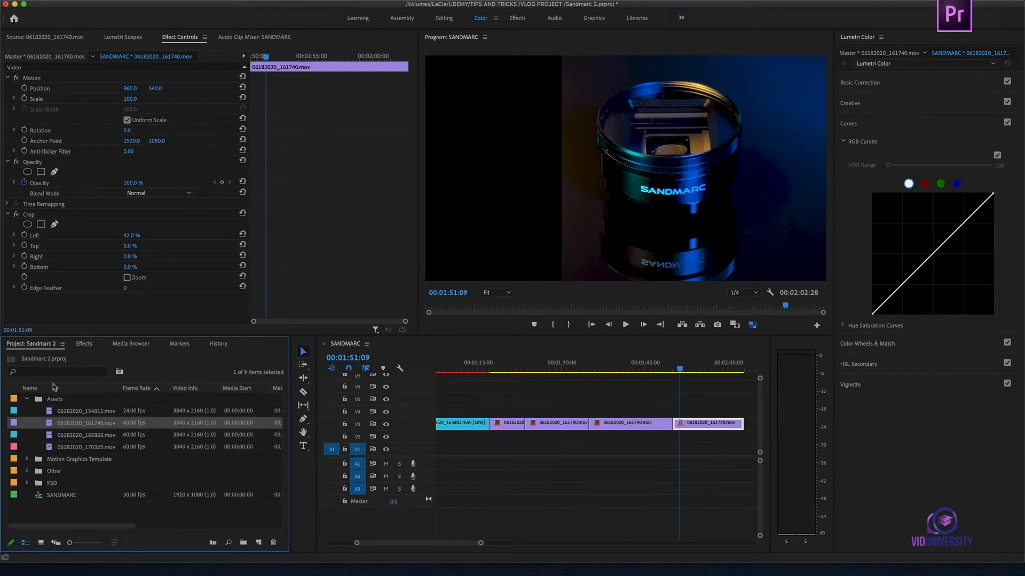
click(442, 544)
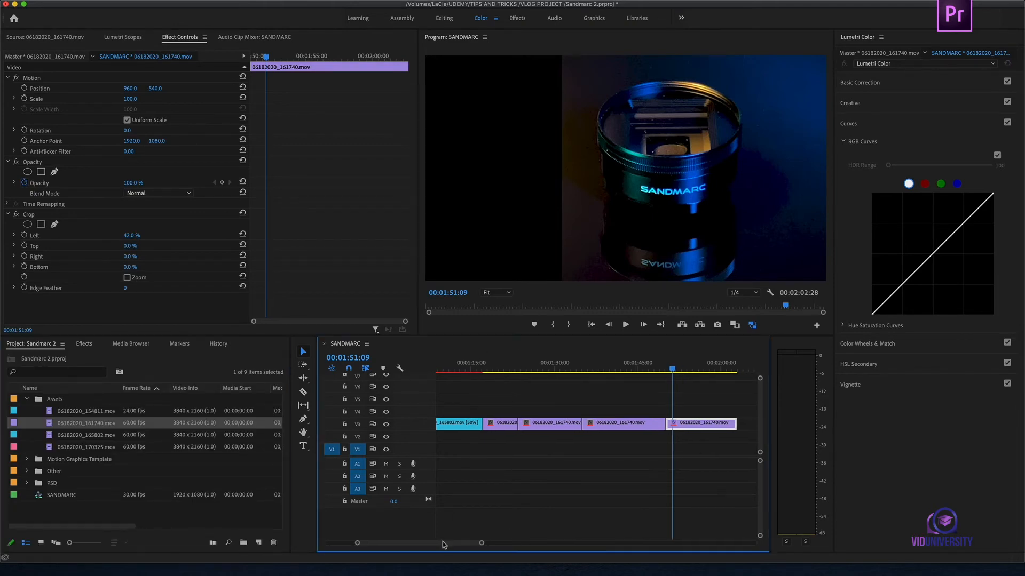
drag(442, 545, 455, 543)
click(83, 450)
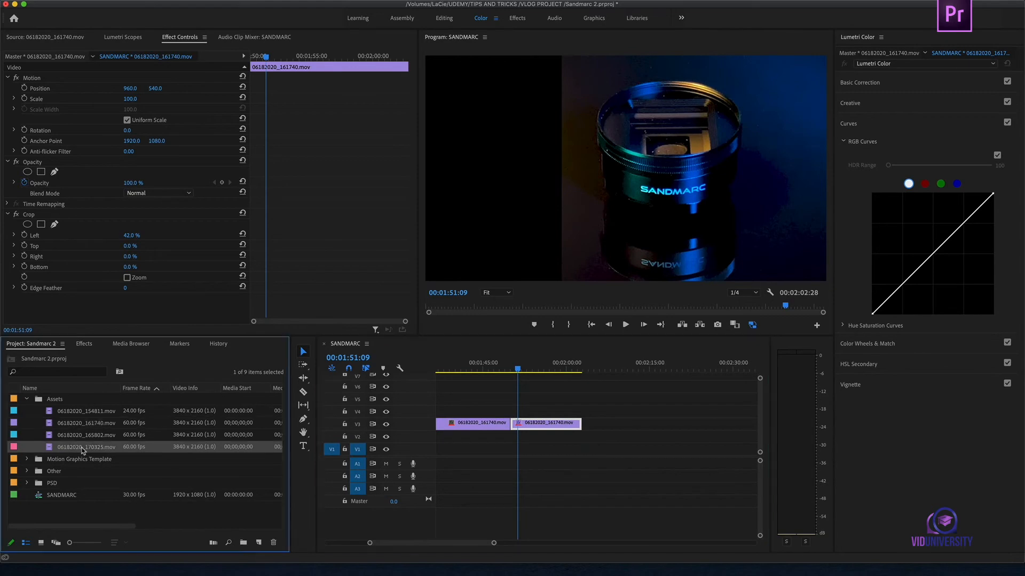
double_click(82, 450)
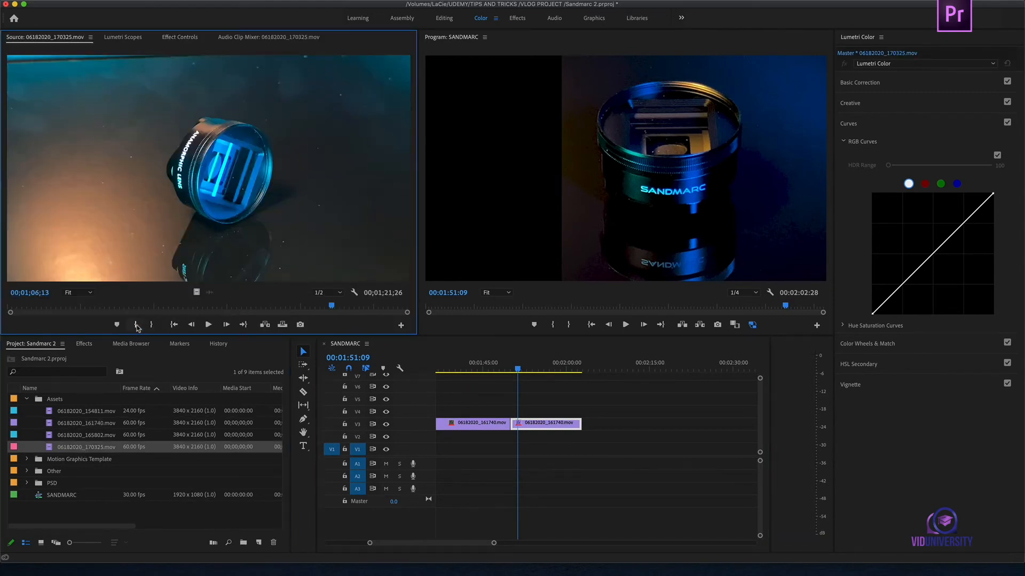
click(137, 325)
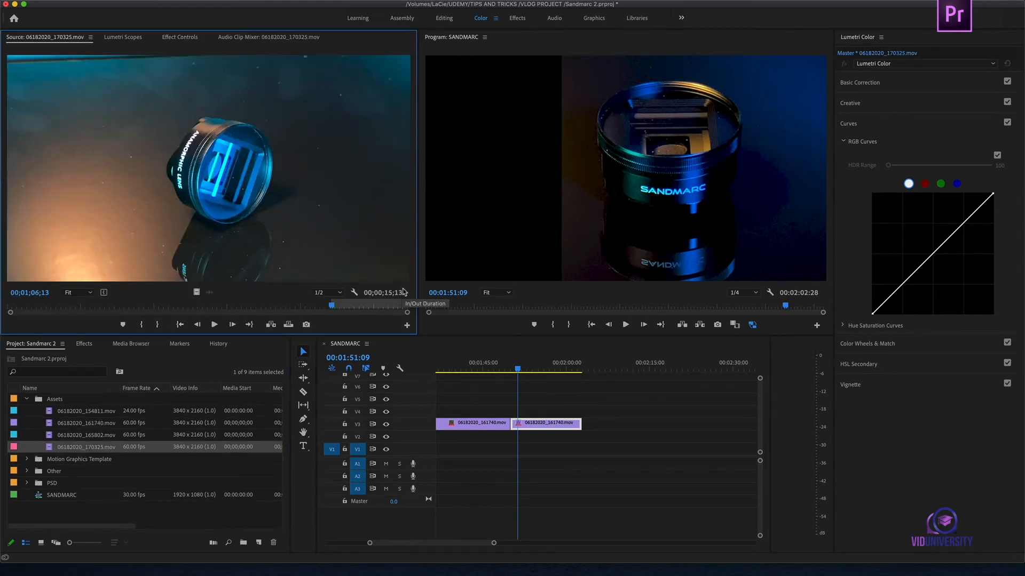
drag(197, 292, 588, 425)
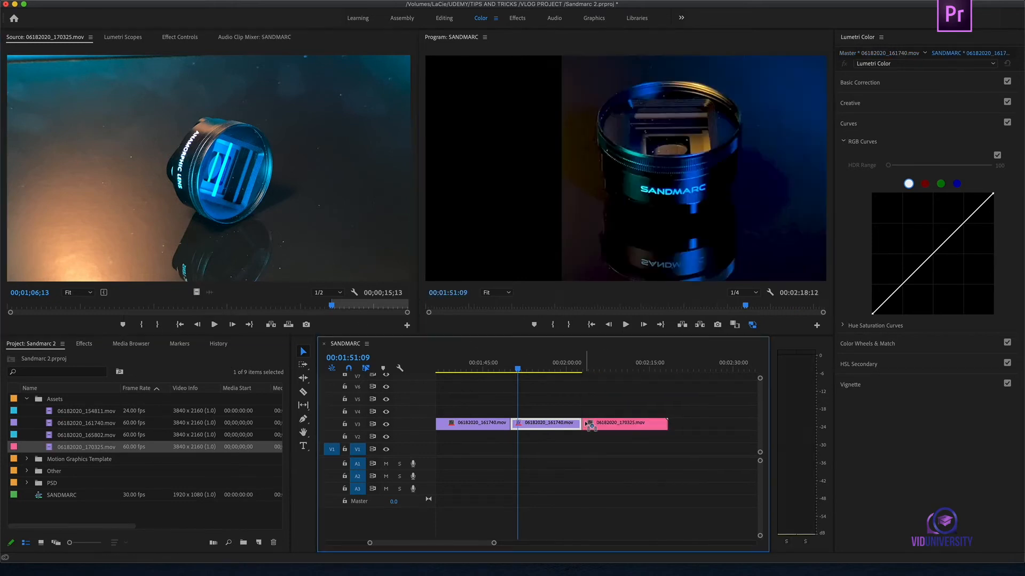
Reduce the 06182020_170325.mov clip's Motion Scale, trying 60 first and settling on 80
click(611, 368)
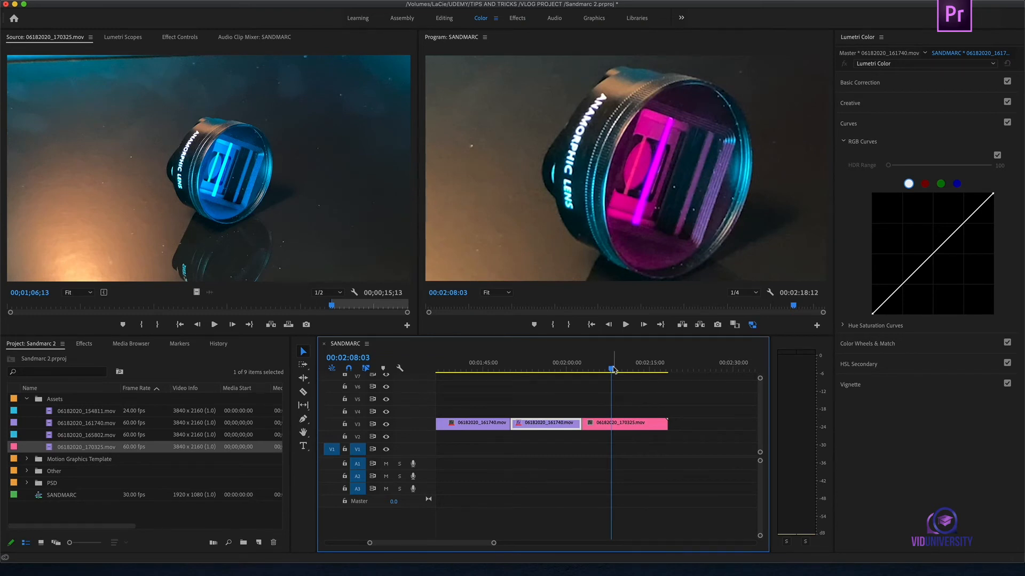
click(645, 428)
click(172, 38)
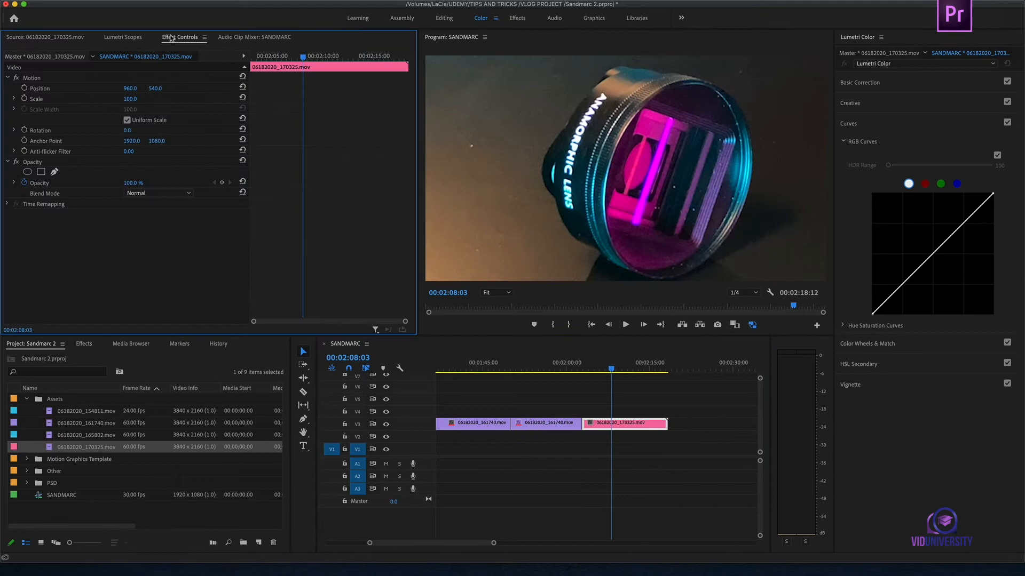
click(131, 99)
text(60)
key(Return)
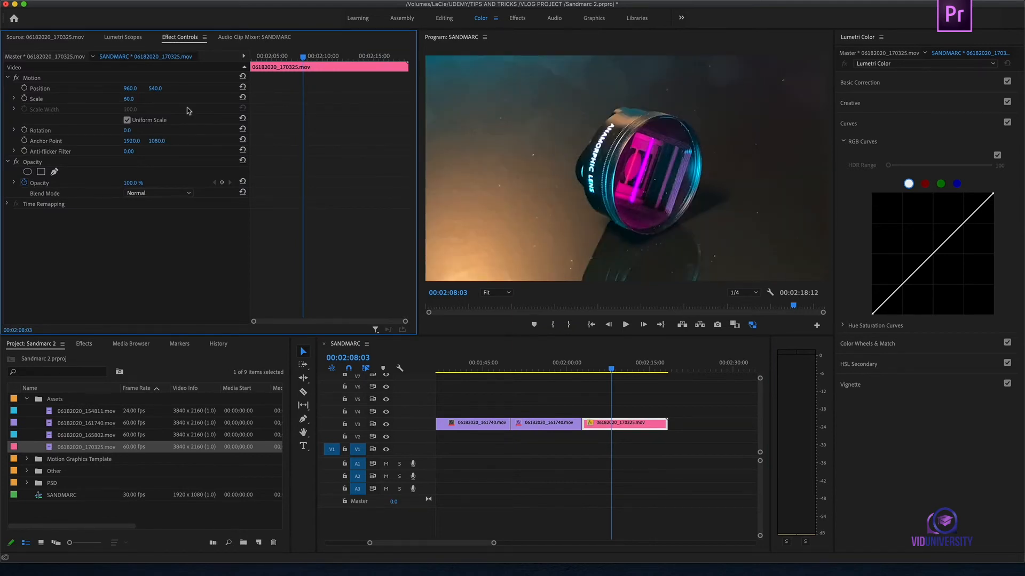
click(131, 99)
text(80)
key(Return)
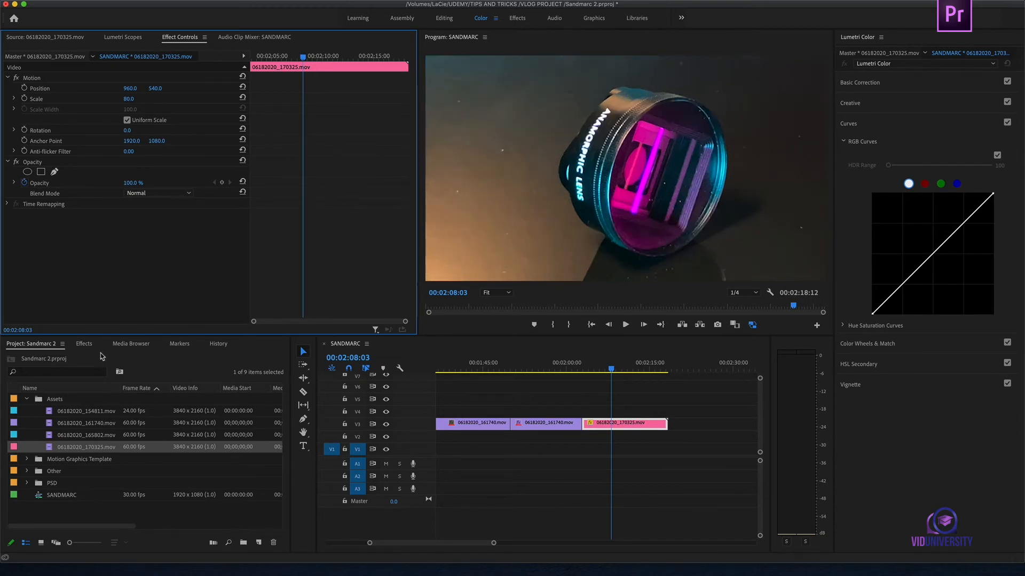
Search the effects for "color vi" and apply Multicolor Vignette to the 06182020_170325.mov clip in the sequence
click(85, 344)
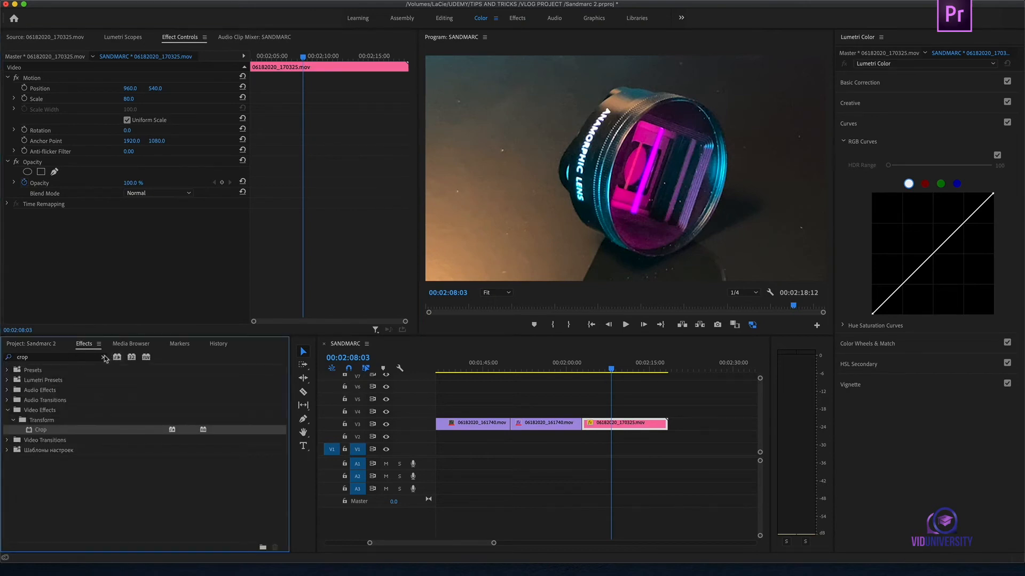
click(102, 358)
click(85, 356)
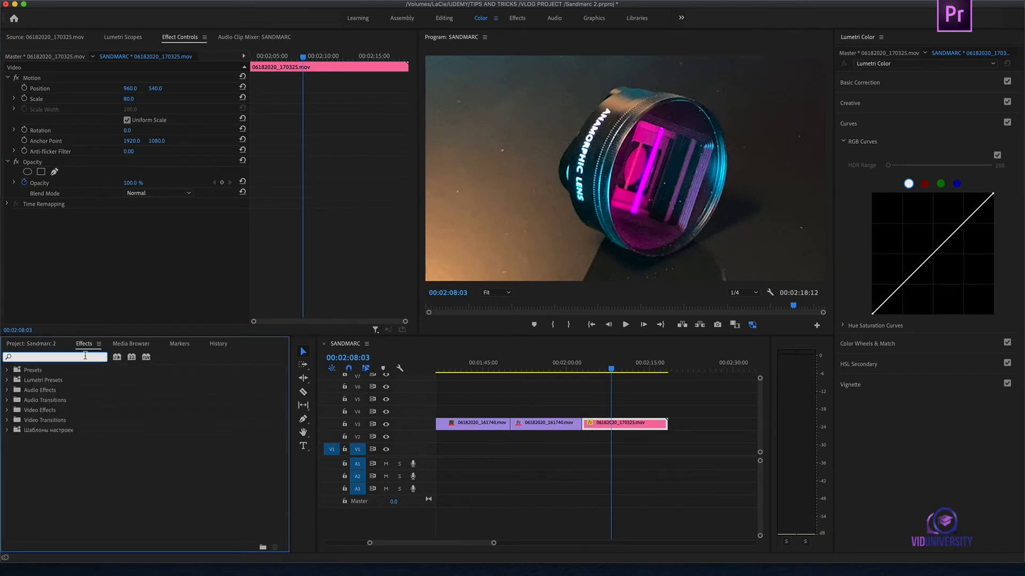
text(color)
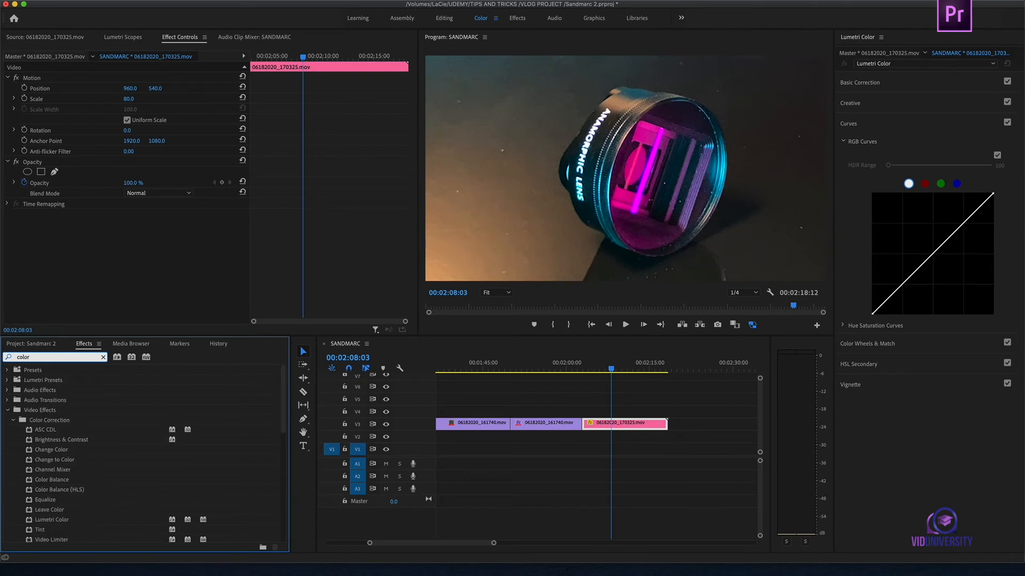
text( vi)
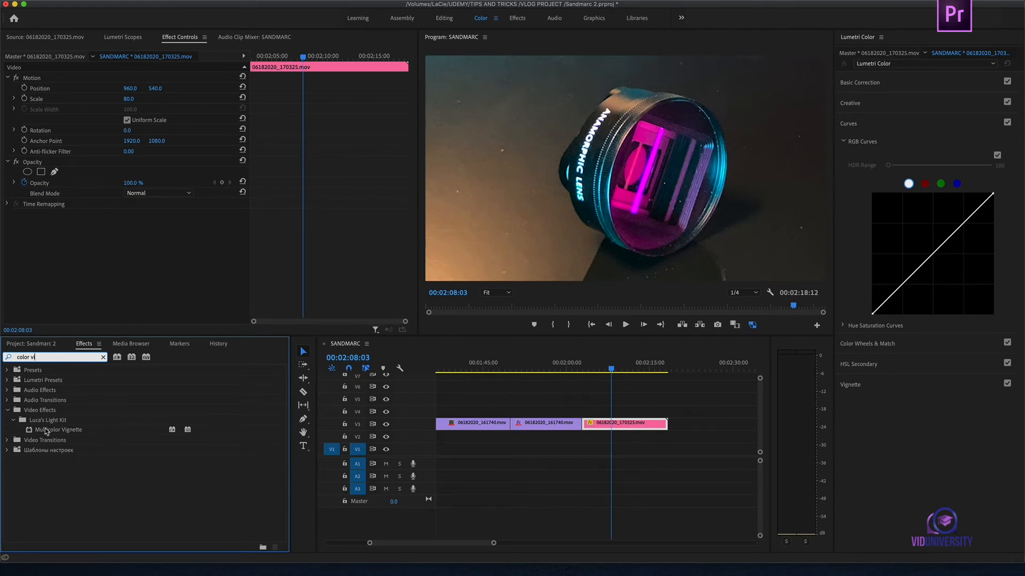
drag(47, 432, 614, 425)
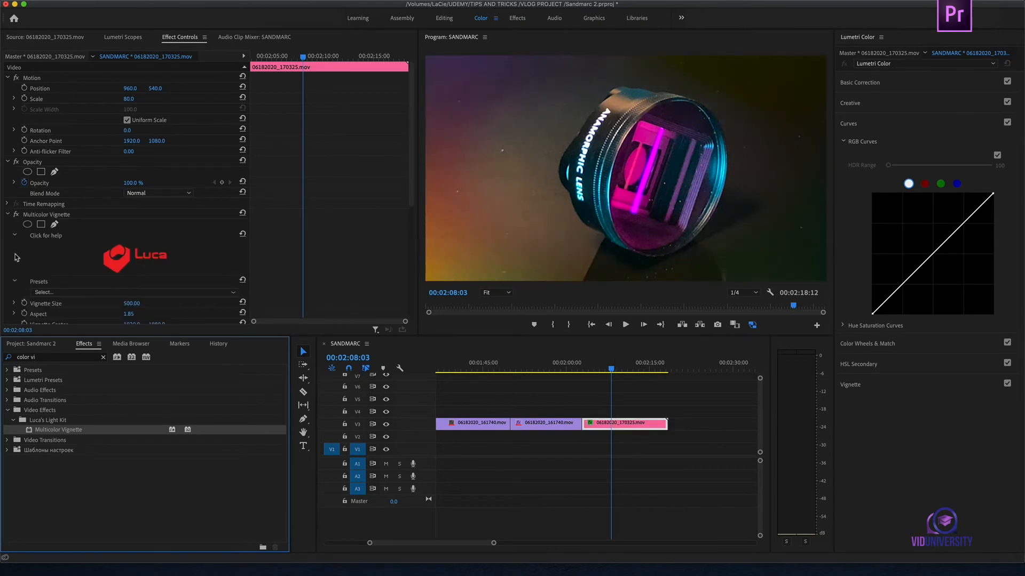
Look through the Multicolor Vignette settings and built-in presets without choosing one, and scrub over the clip to review the vignette
scroll(106, 271, down, 1)
scroll(106, 271, down, 5)
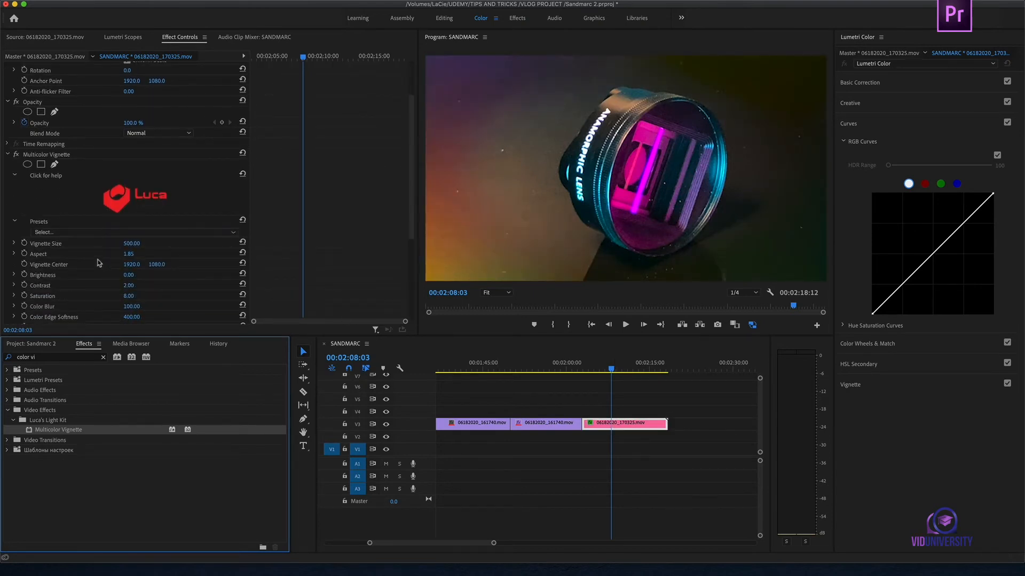
click(233, 235)
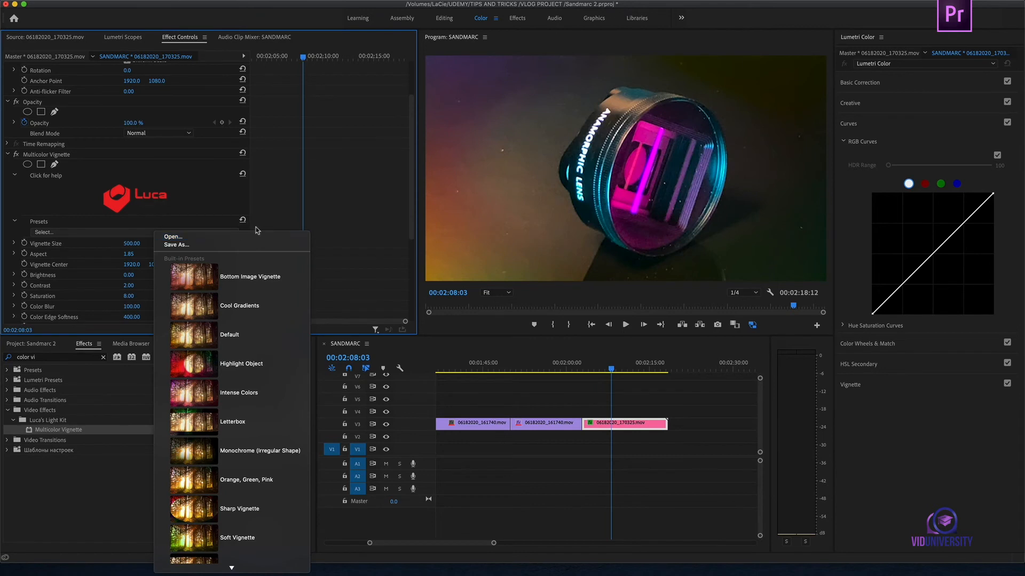
click(356, 224)
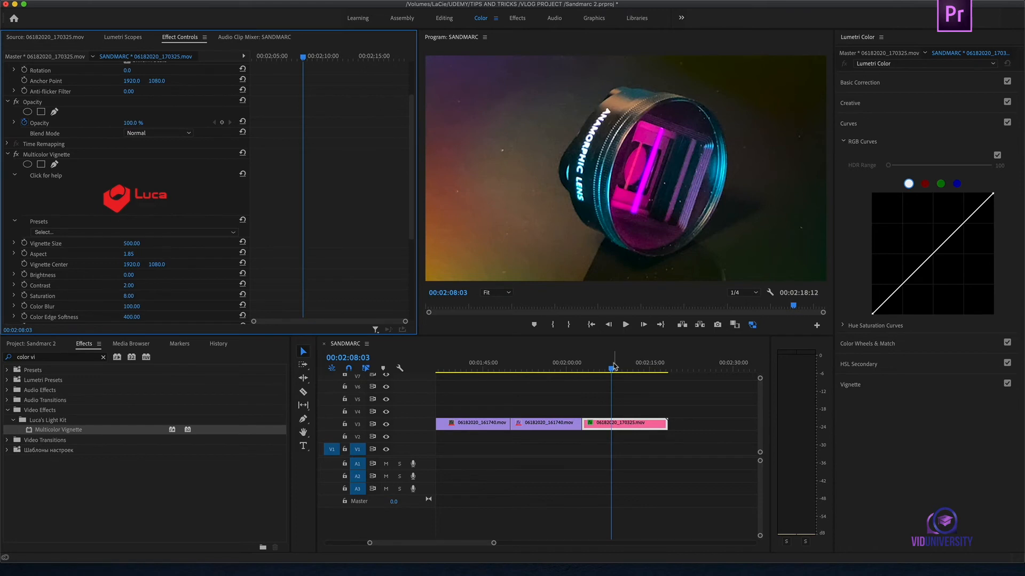
mouse_move(613, 366)
mouse_down()
mouse_move(596, 367)
mouse_move(632, 370)
mouse_up()
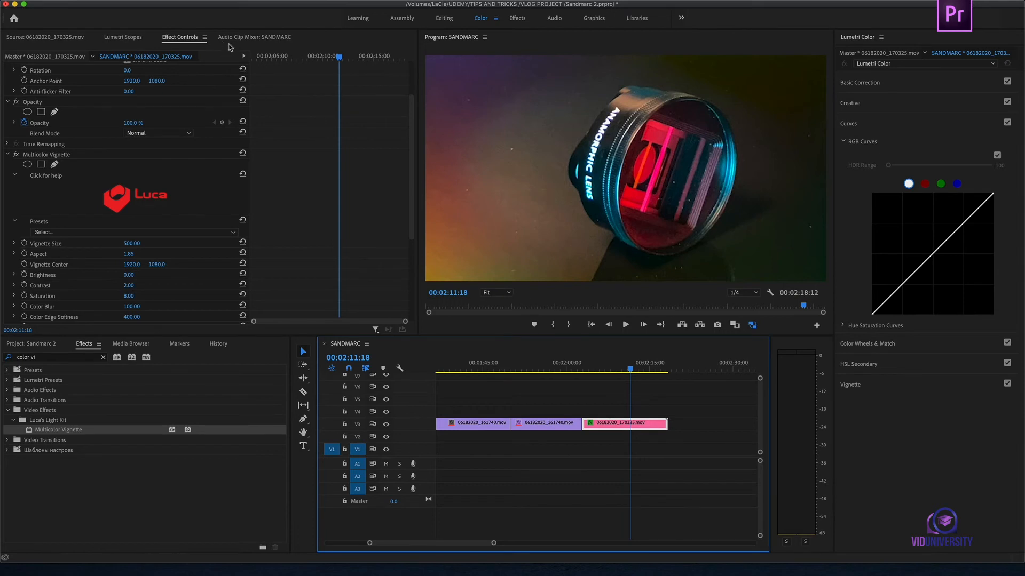
Copy the 06182020_170325.mov clip and paste its attributes, excluding Motion, onto the 06182020_161740.mov clip at 00:01:38:25
mouse_move(127, 2)
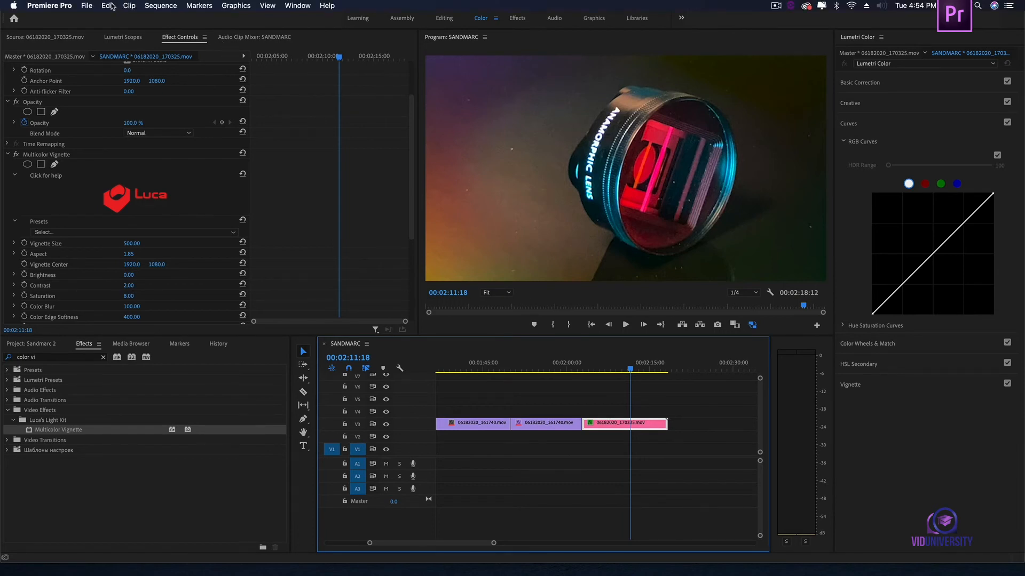
click(108, 6)
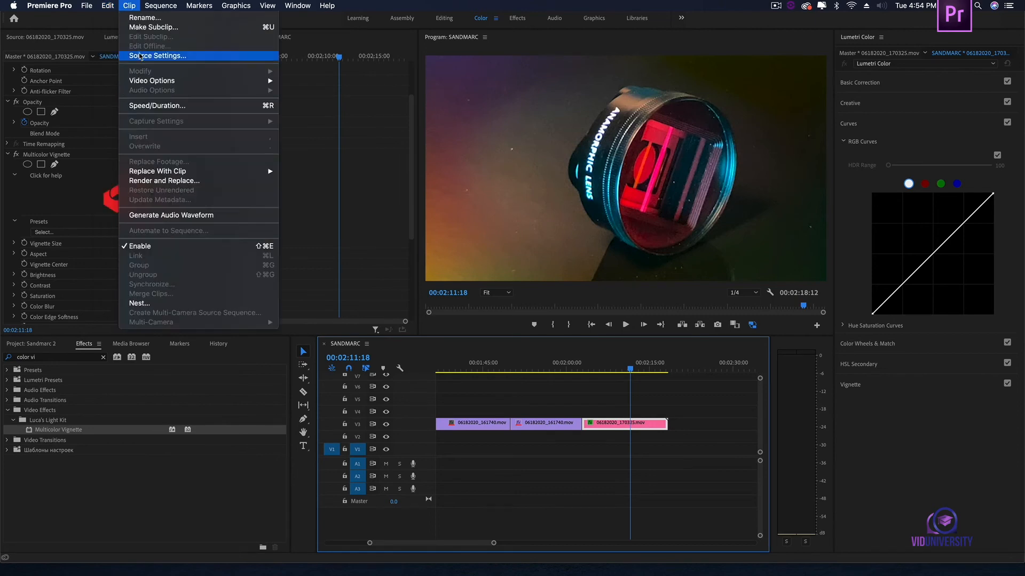
click(124, 53)
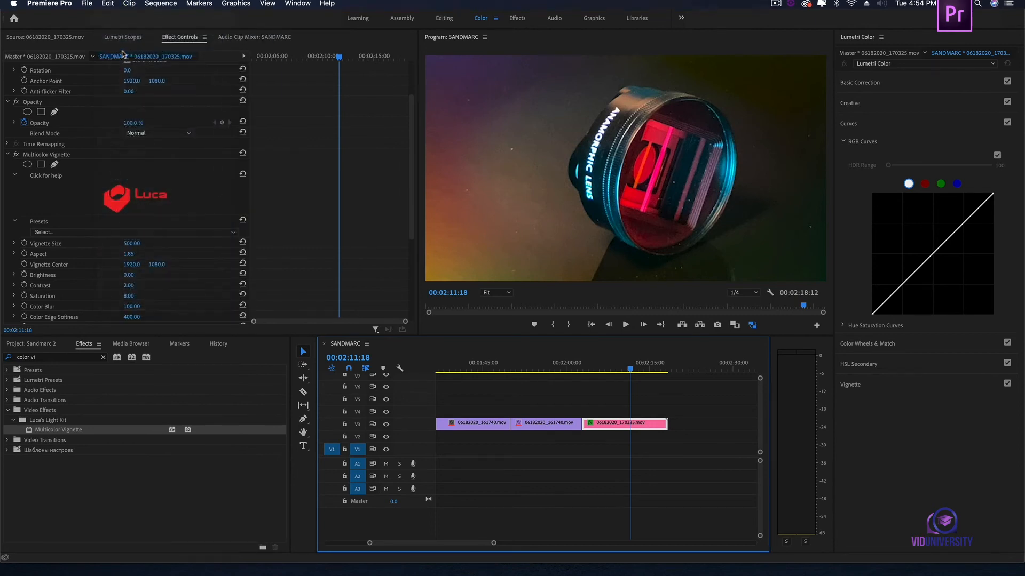
drag(481, 368, 450, 378)
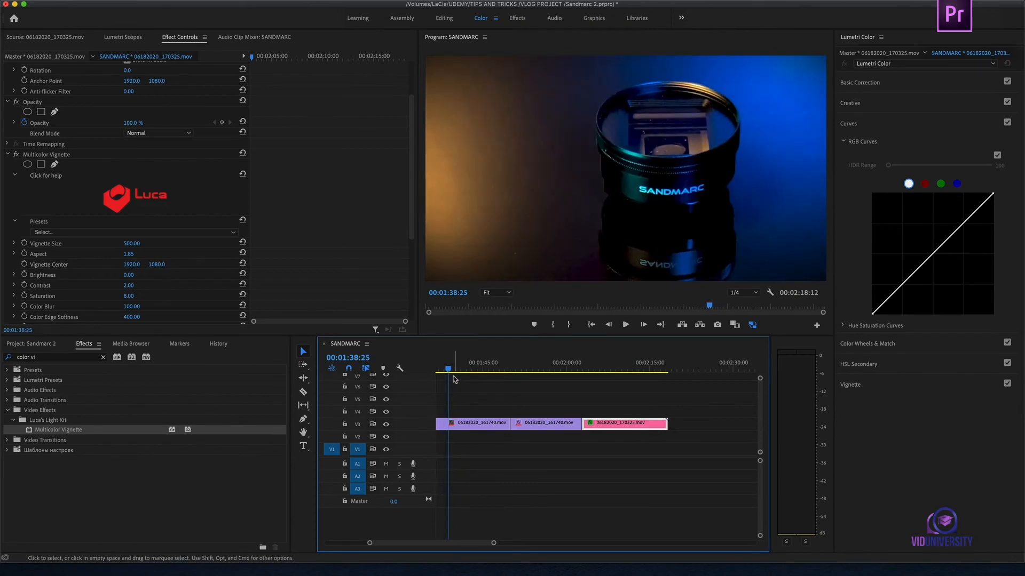
click(462, 428)
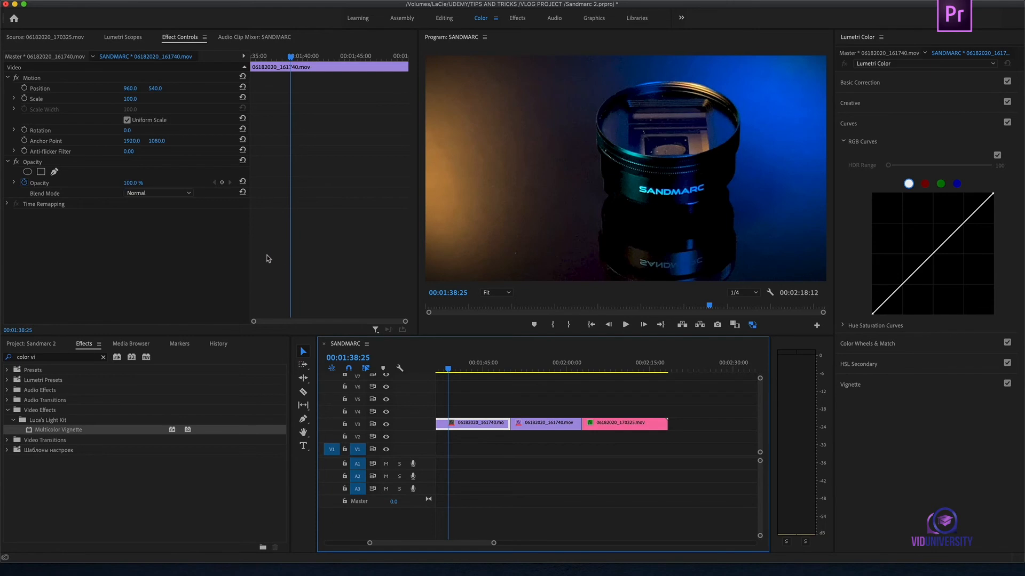
mouse_move(100, 3)
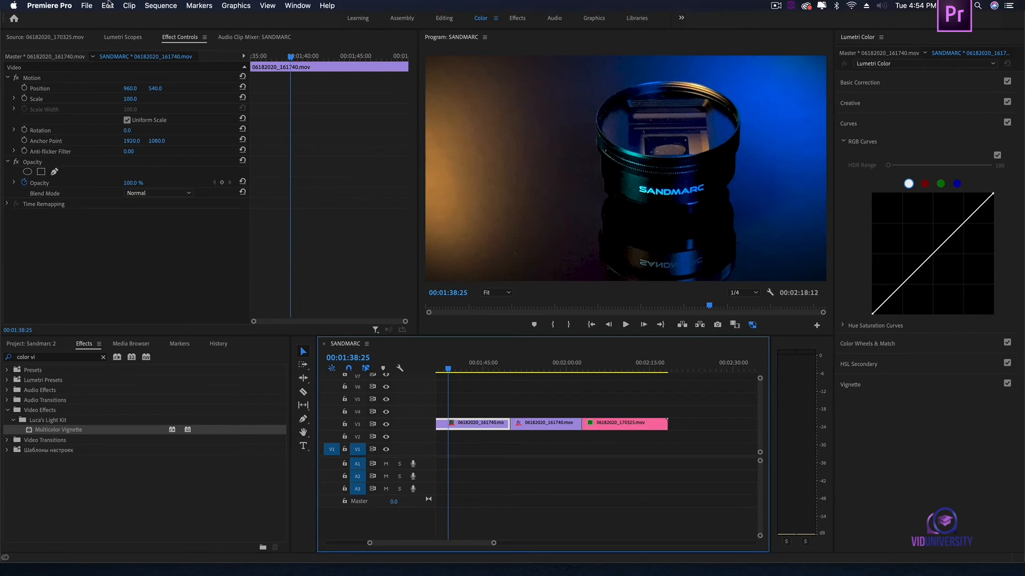
click(108, 6)
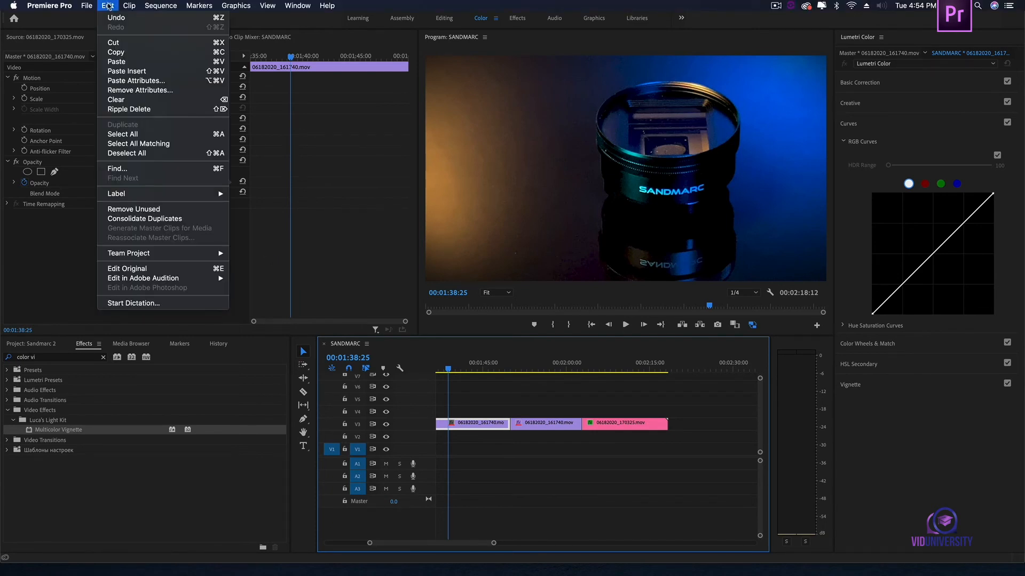
click(172, 83)
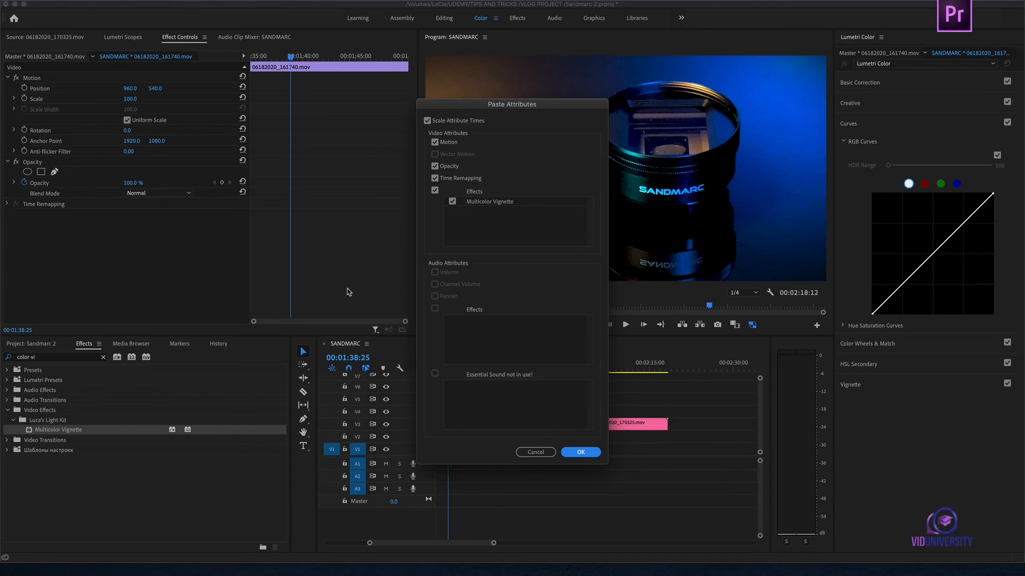
click(434, 143)
click(580, 452)
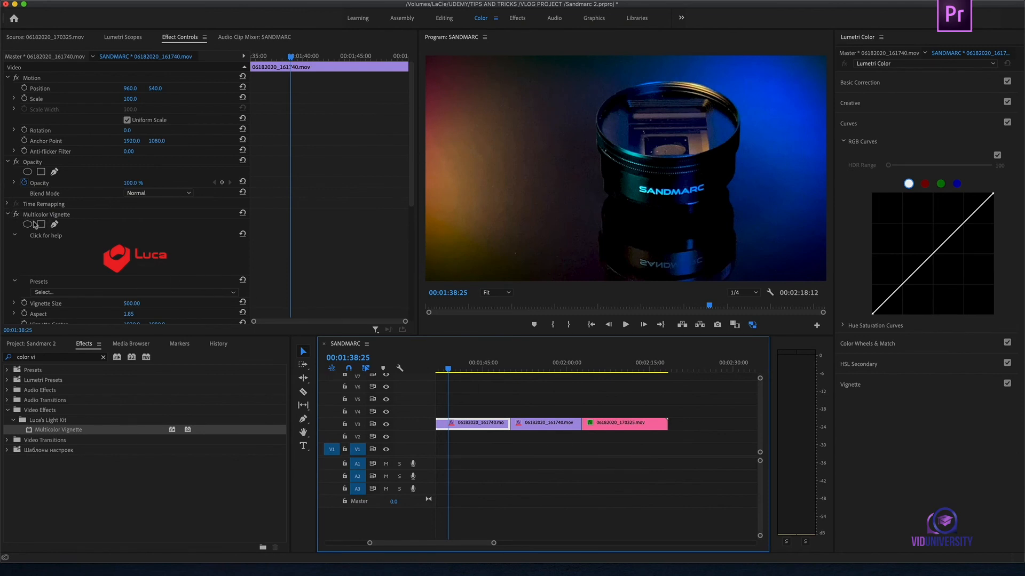
Paste the copied attributes with Motion included, along with Multicolor Vignette, onto the earlier 06182020_161740.mov clip at 00:01:26:18
click(538, 370)
drag(543, 372, 568, 376)
mouse_move(586, 373)
mouse_down()
mouse_move(600, 376)
mouse_move(591, 376)
mouse_up()
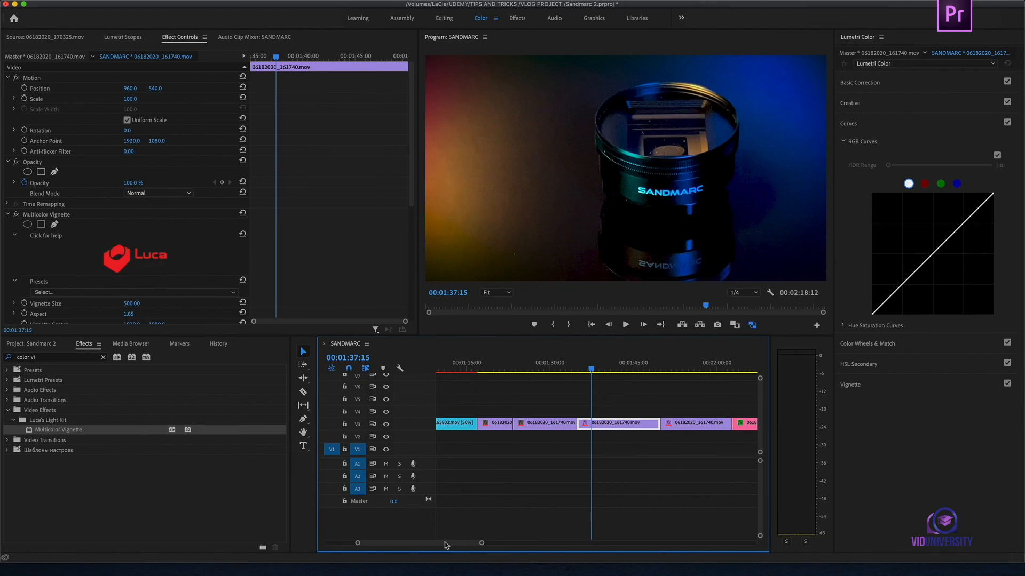
drag(445, 545, 448, 547)
click(504, 366)
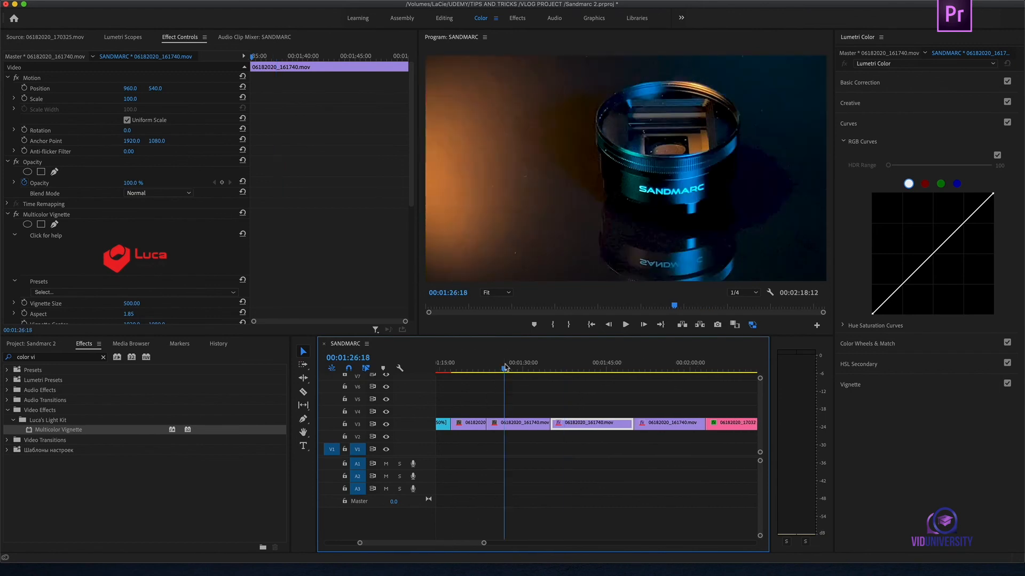
click(511, 425)
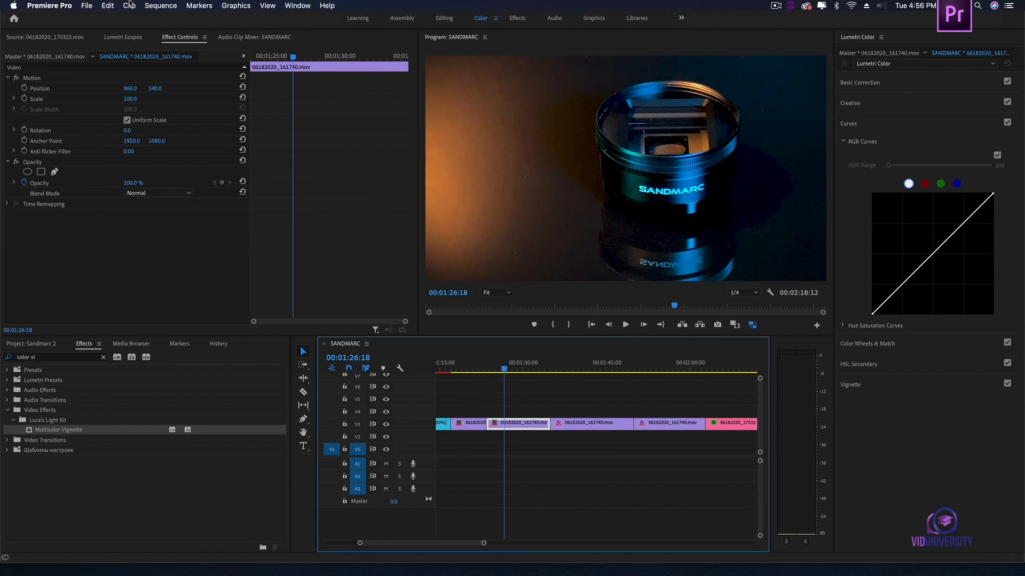
click(128, 7)
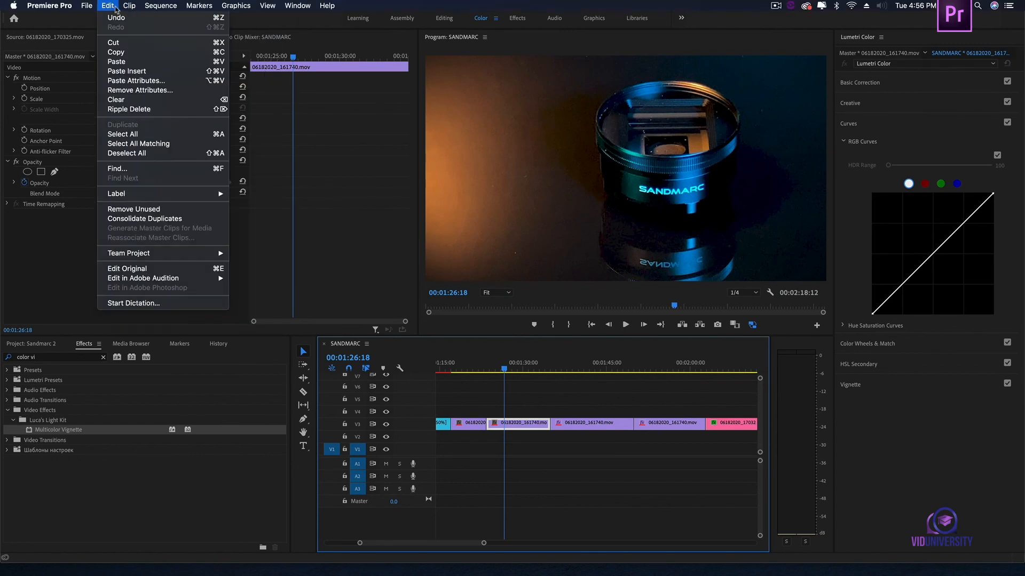
click(152, 84)
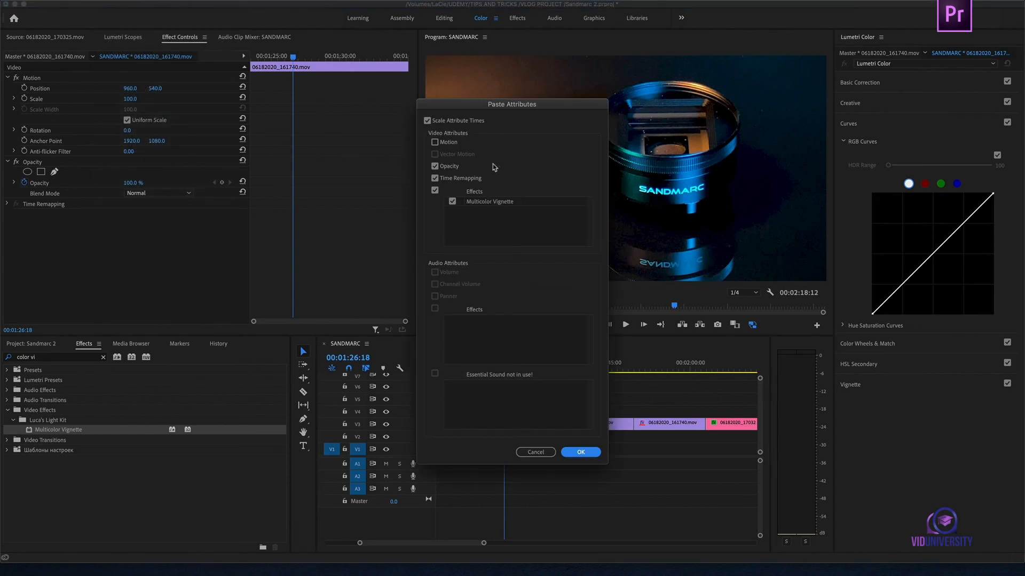
click(435, 142)
click(580, 453)
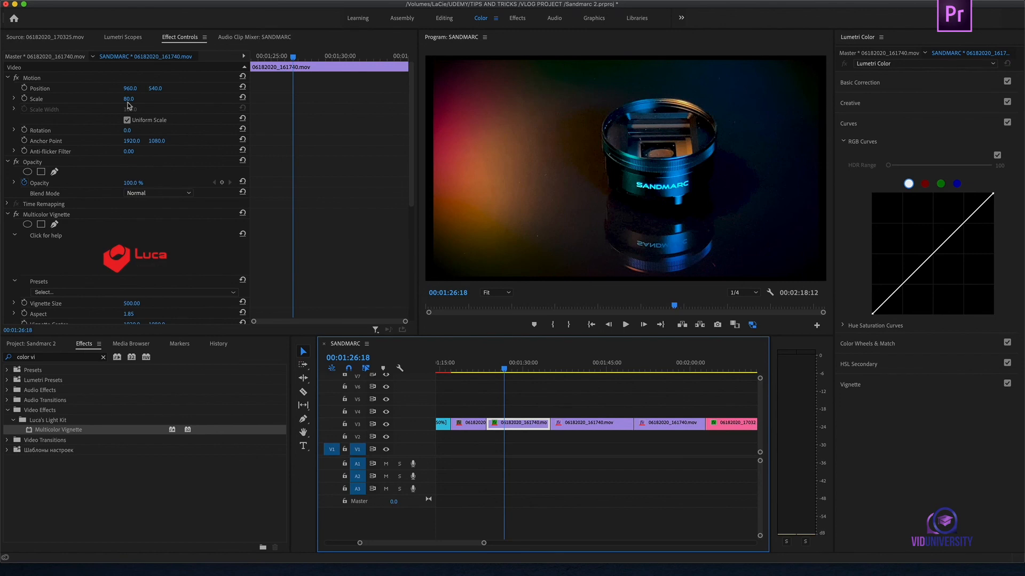
Check the effects on the 06182020_161740.mov master clip, set the sequence clip's Motion Scale to 100, and look over its Multicolor Vignette settings
click(45, 57)
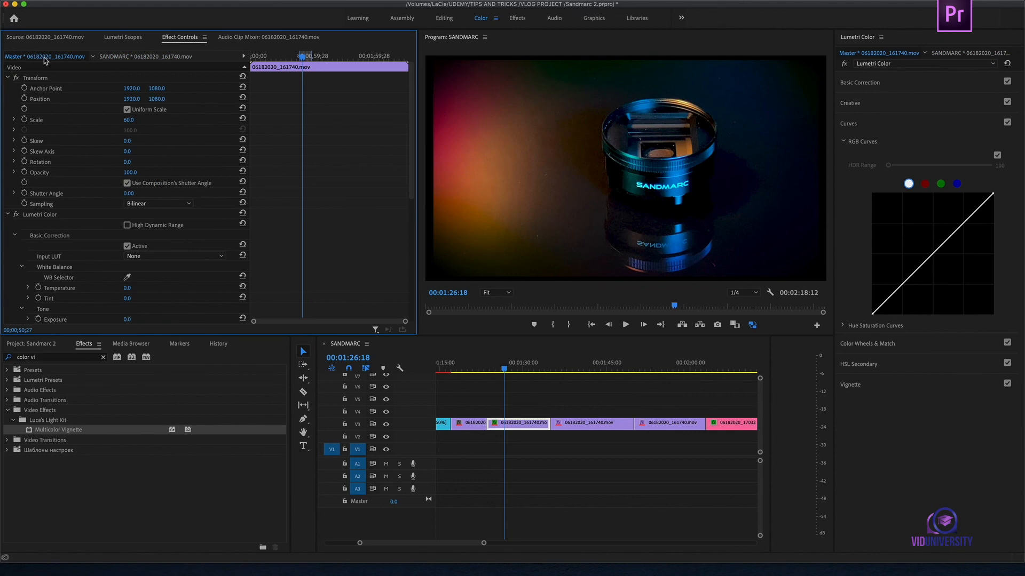
click(131, 57)
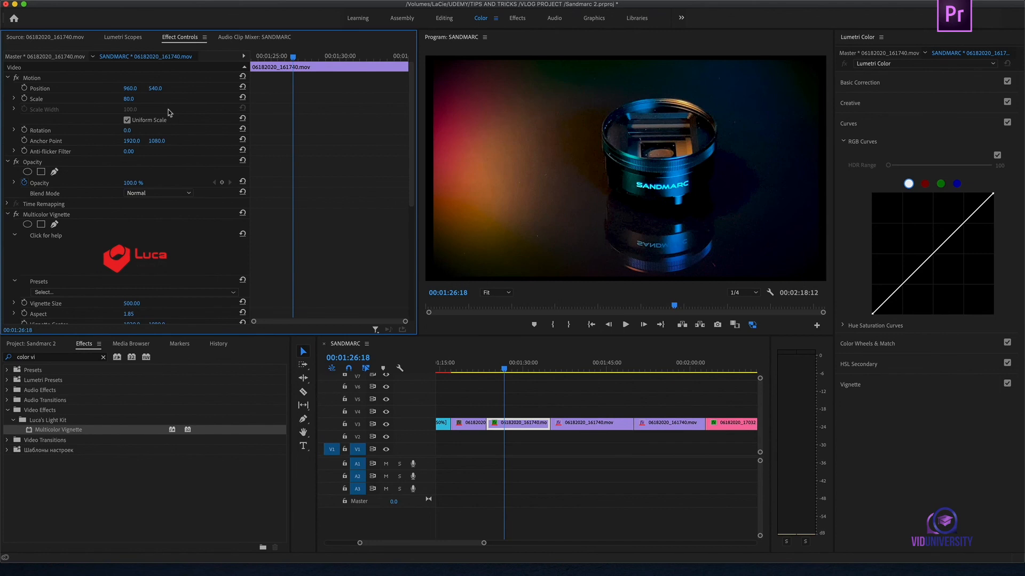
click(137, 96)
text(100)
key(Return)
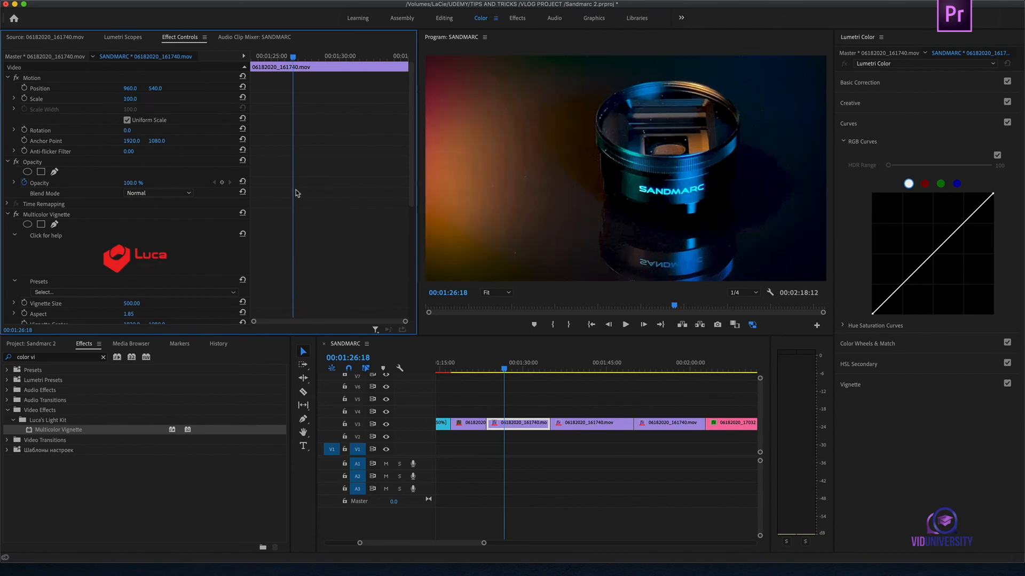
scroll(155, 236, down, 2)
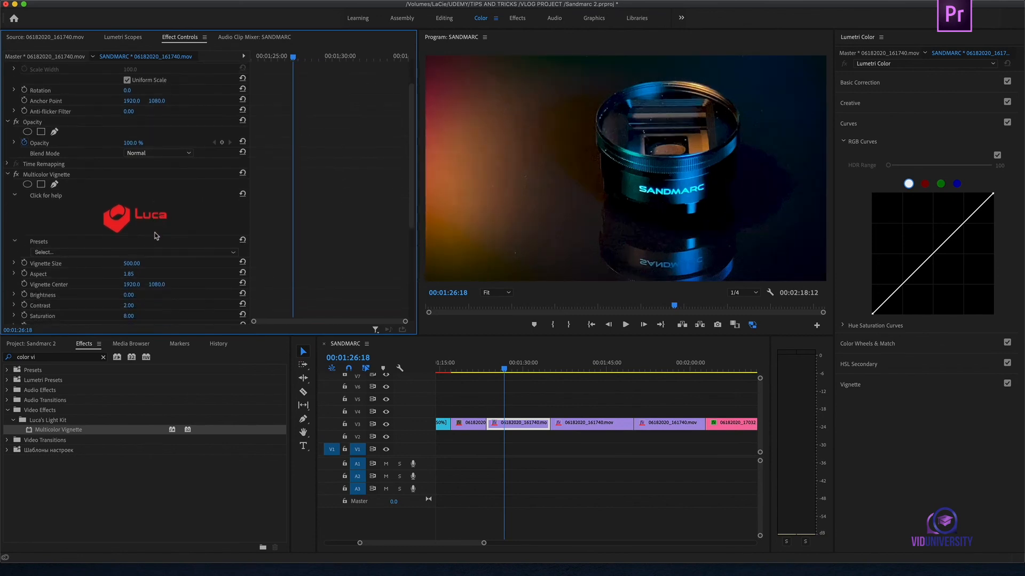
scroll(155, 236, up, 2)
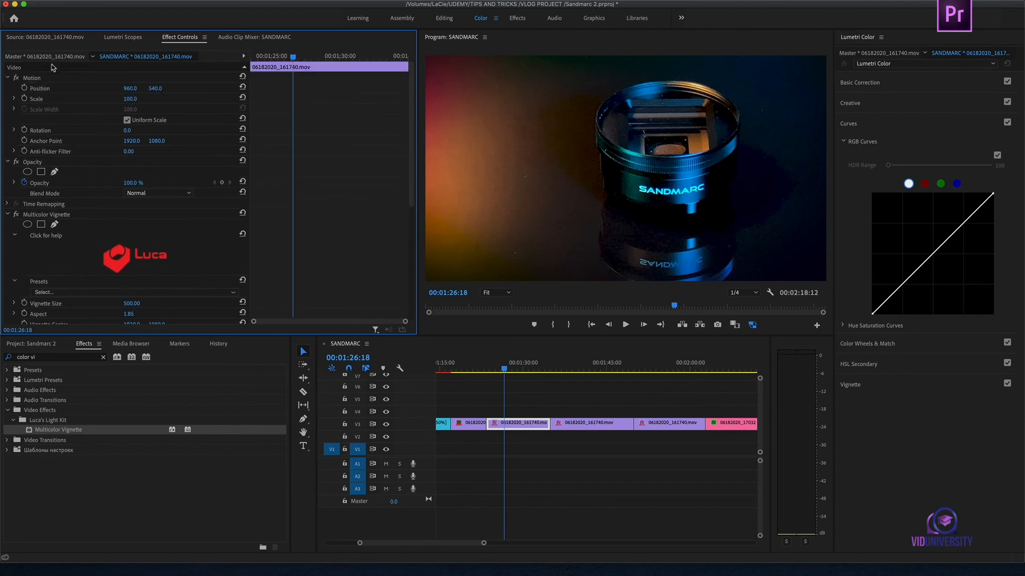